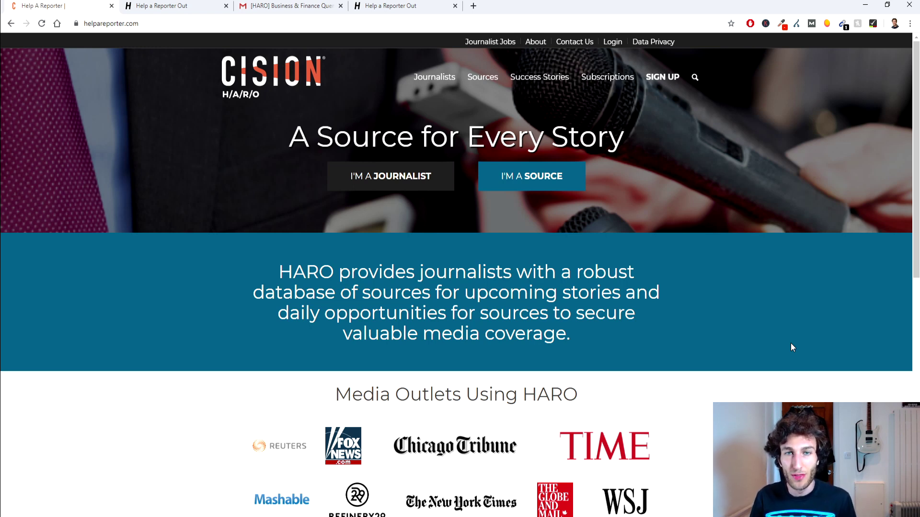
# Review HARO's free Basic Subscription sign-up form, then switch to the Account Details tab.
pyautogui.click(673, 78)
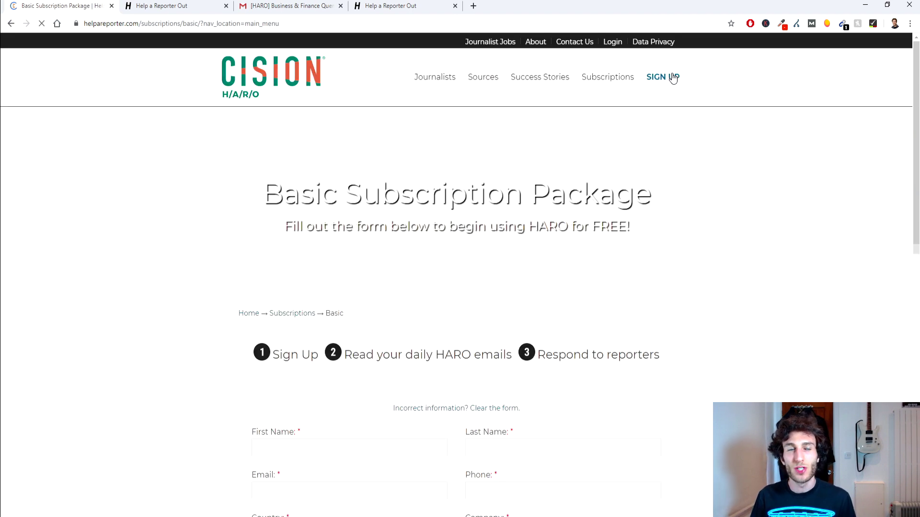
pyautogui.scroll(-5, 606, 231)
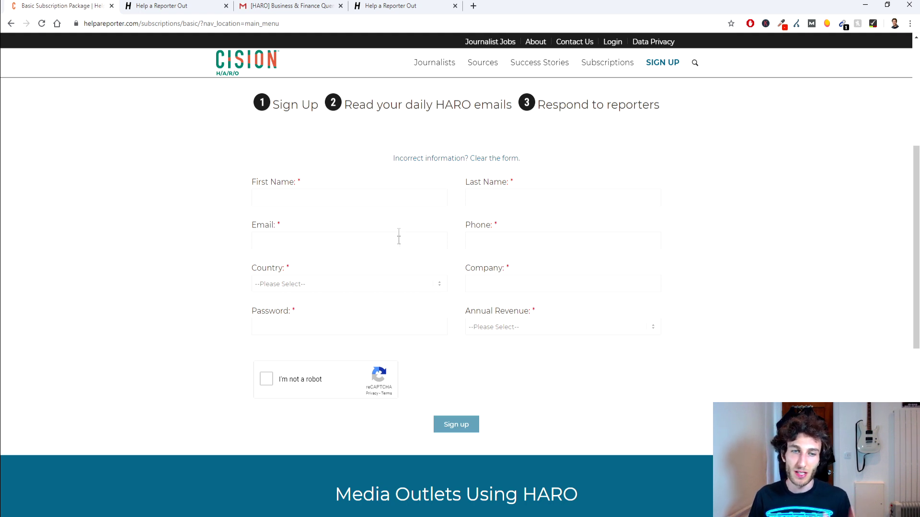
pyautogui.scroll(1, 409, 264)
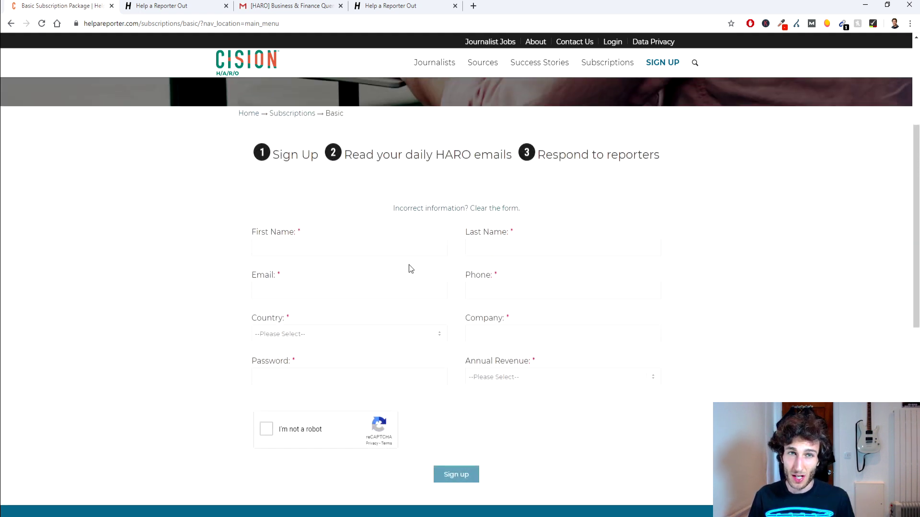
pyautogui.click(200, 9)
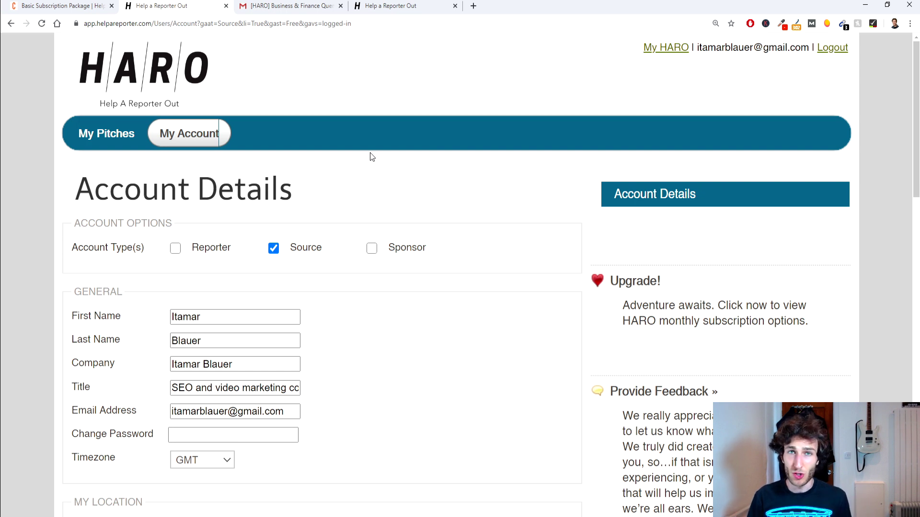
pyautogui.scroll(-8, 369, 152)
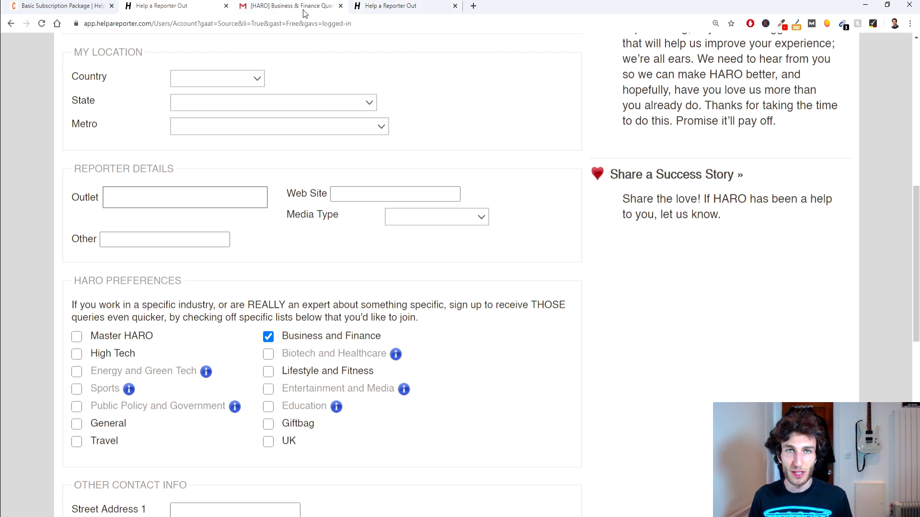
pyautogui.click(292, 5)
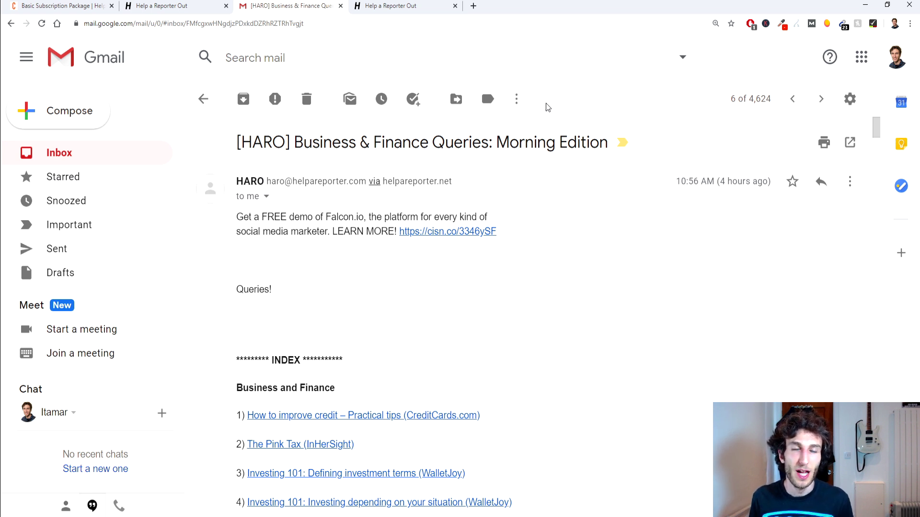
# Skim the Business & Finance Queries email, from its promo paragraph down through the query index.
pyautogui.moveTo(468, 278); pyautogui.dragTo(238, 217)
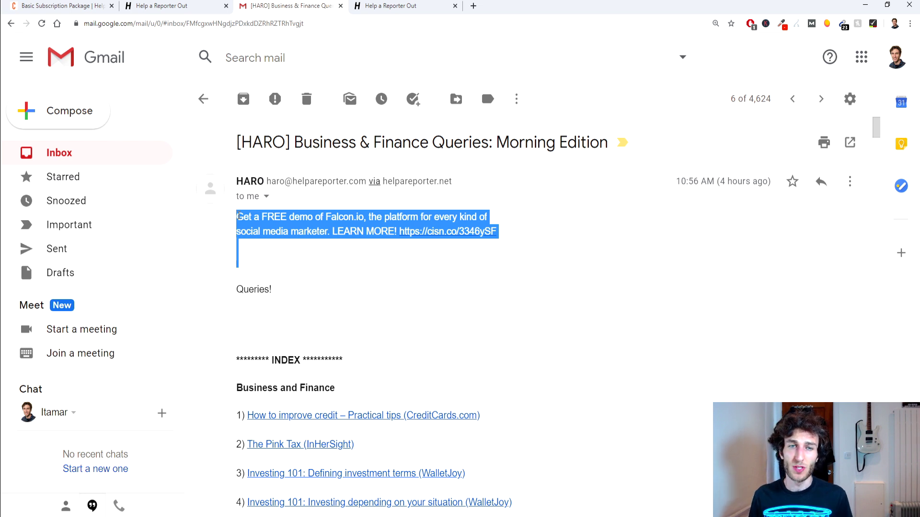
pyautogui.click(405, 284)
pyautogui.scroll(-2, 402, 276)
pyautogui.scroll(-1, 282, 251)
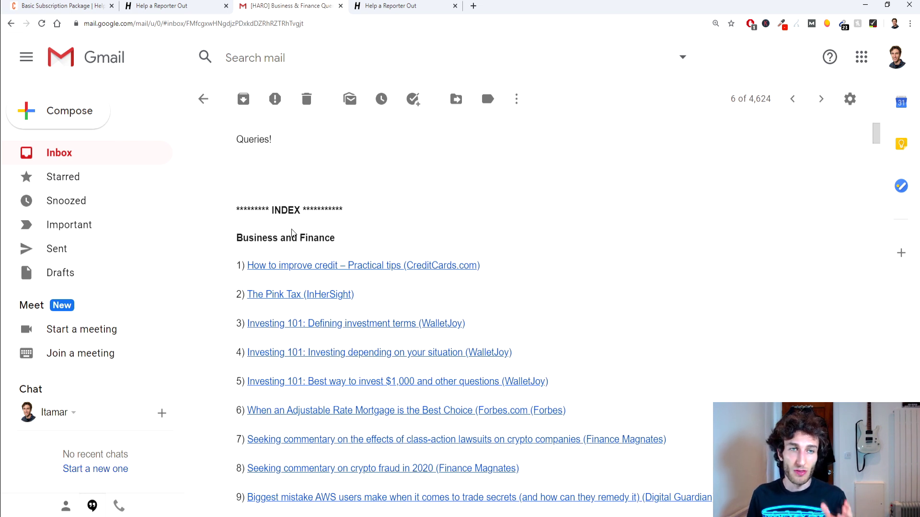
pyautogui.scroll(-4, 292, 232)
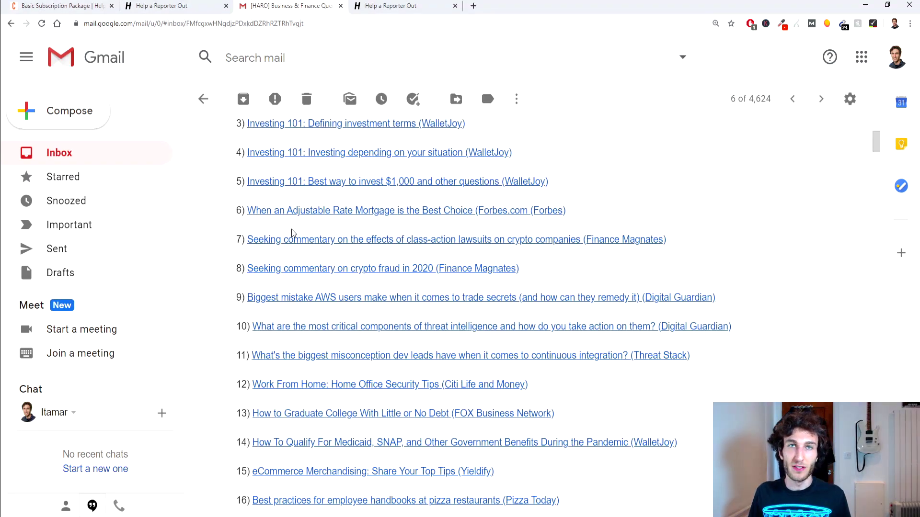
pyautogui.scroll(-2, 293, 233)
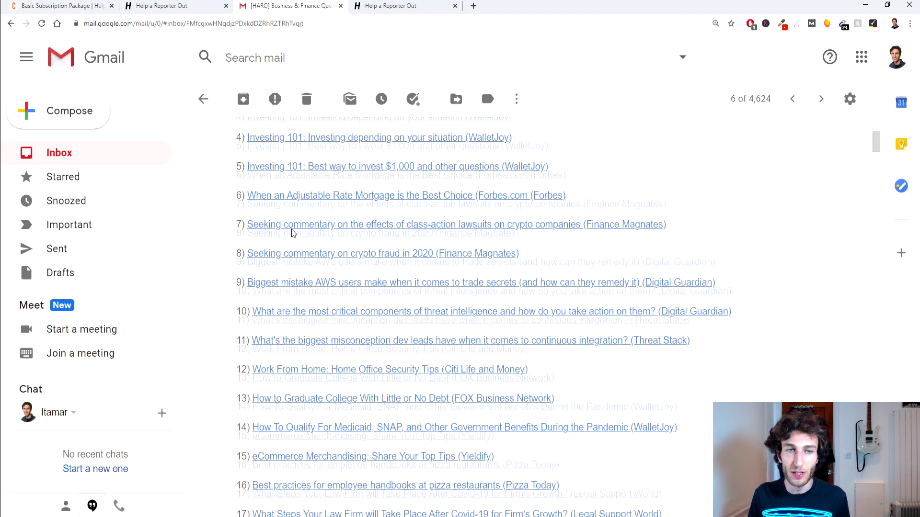
pyautogui.scroll(-3, 293, 235)
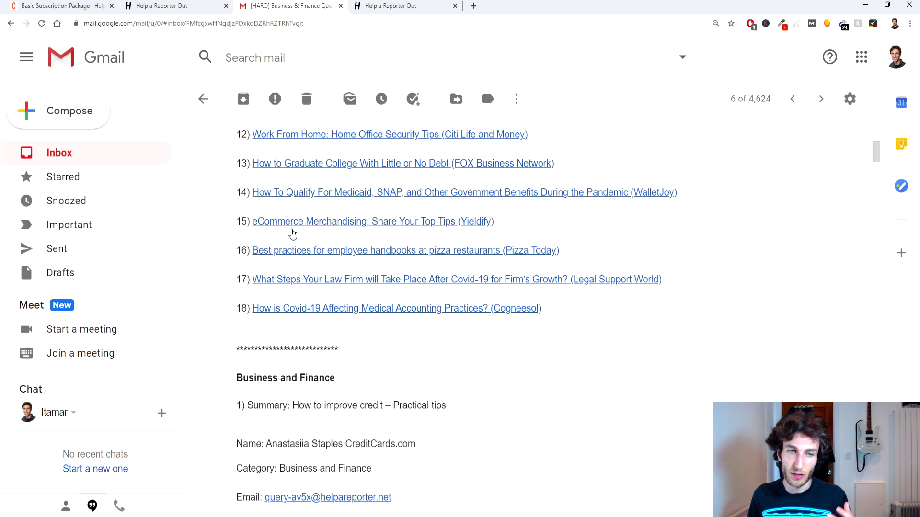
pyautogui.scroll(7, 411, 256)
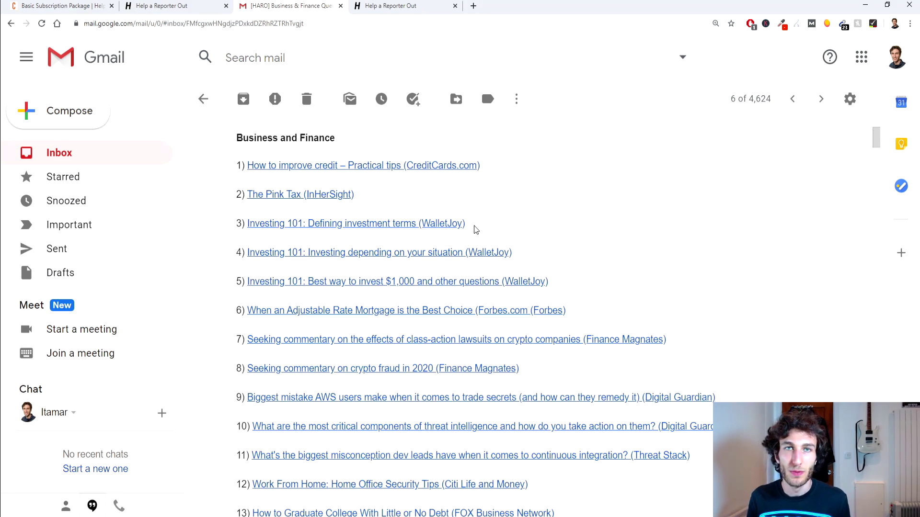
pyautogui.scroll(-4, 476, 230)
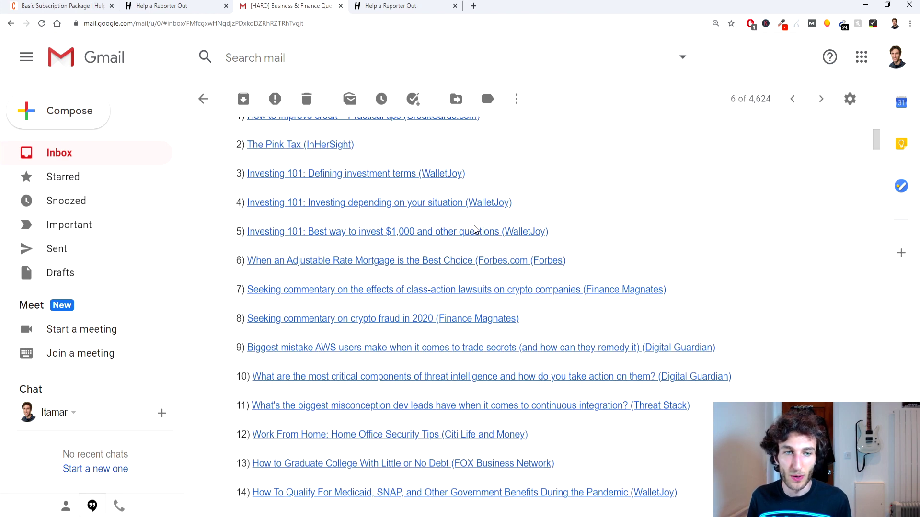
pyautogui.scroll(-1, 475, 230)
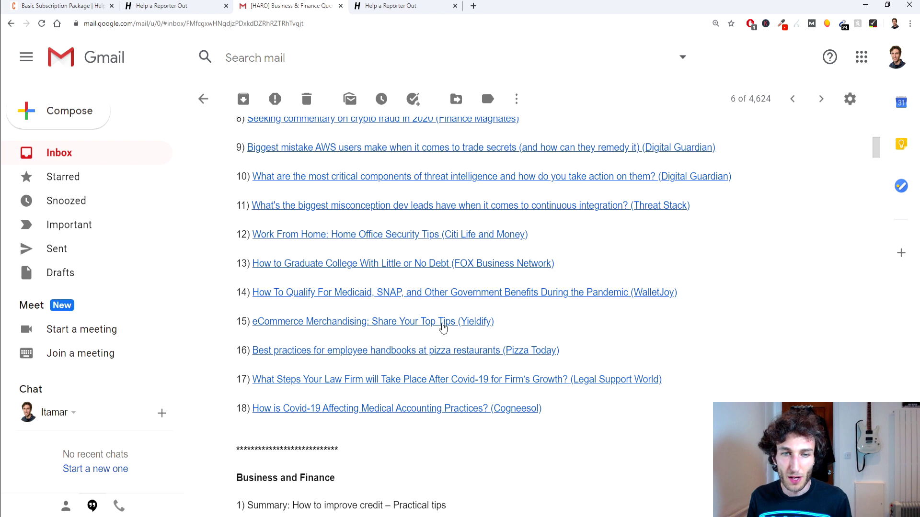
pyautogui.scroll(4, 520, 343)
pyautogui.scroll(-3, 518, 345)
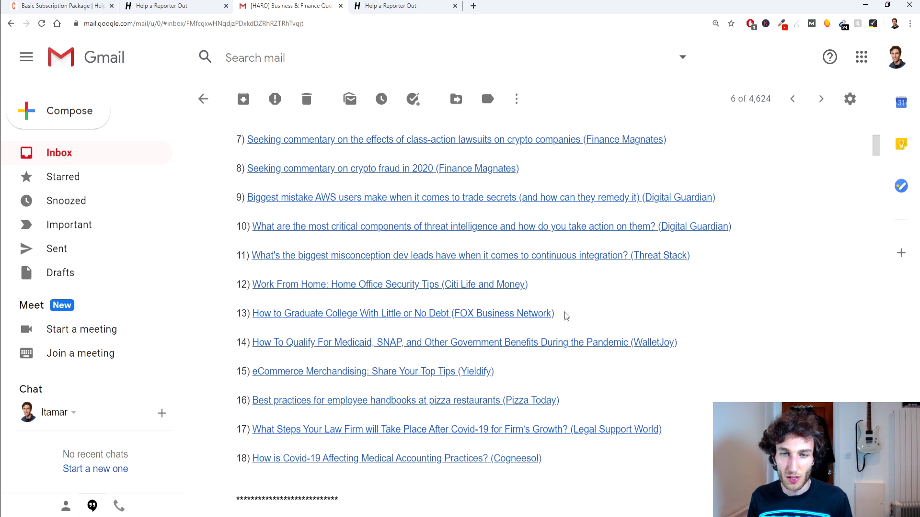
# Look over queries 13 and 16, then select the outlet name Yieldify in query 15.
pyautogui.moveTo(558, 315); pyautogui.dragTo(451, 315)
pyautogui.tripleClick(451, 314)
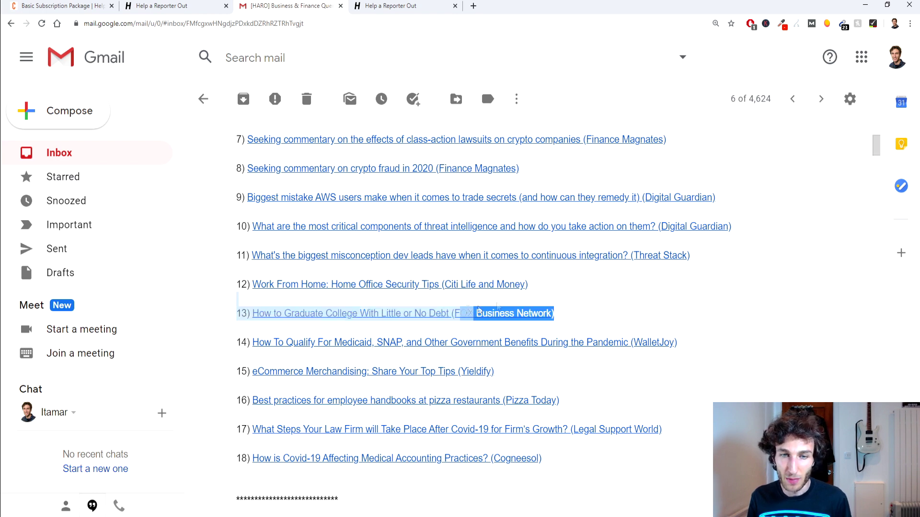
pyautogui.click(567, 310)
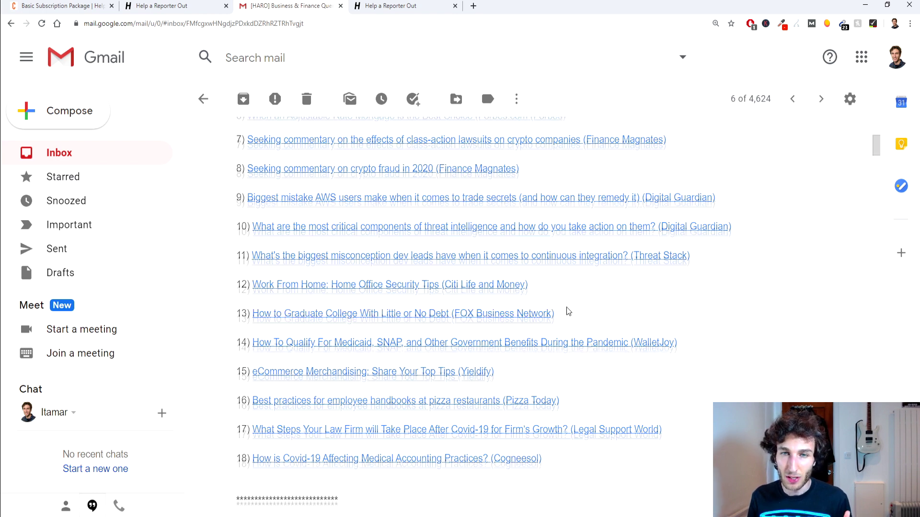
pyautogui.scroll(4, 568, 311)
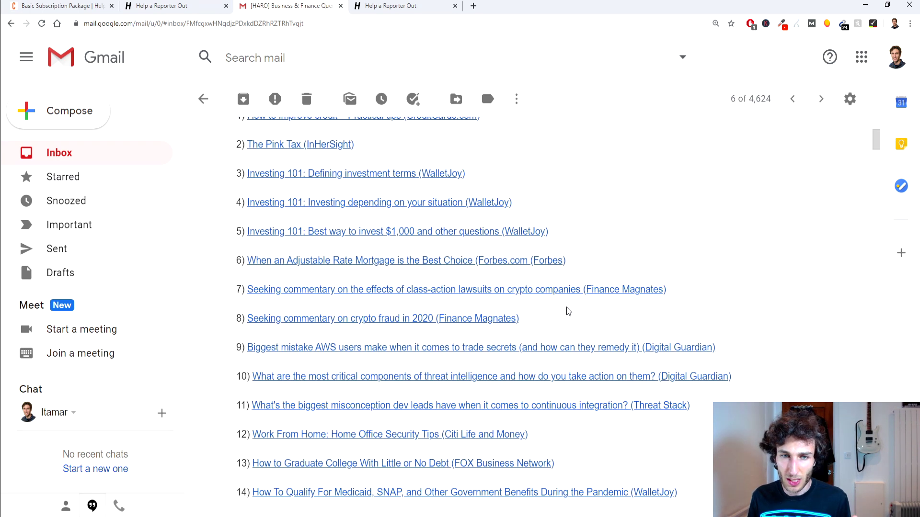
pyautogui.scroll(-4, 568, 311)
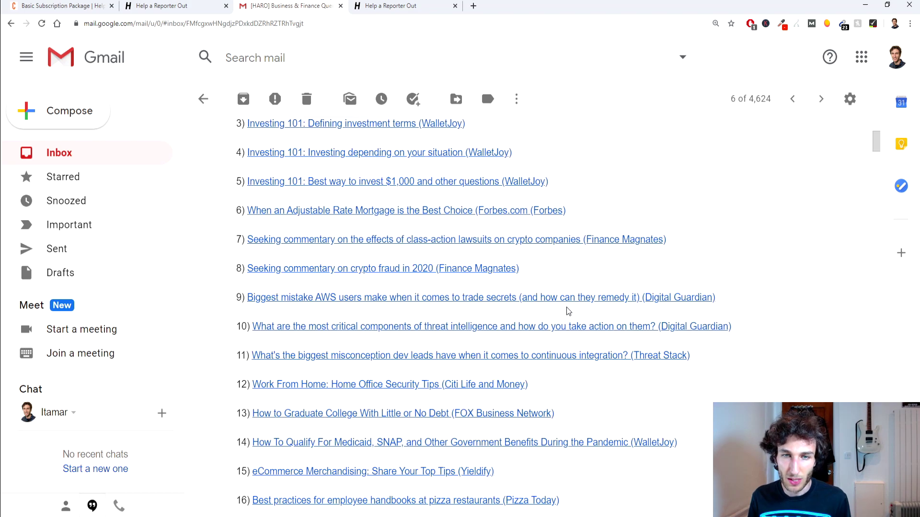
pyautogui.moveTo(614, 396); pyautogui.dragTo(235, 400)
pyautogui.click(560, 389)
pyautogui.scroll(1, 560, 388)
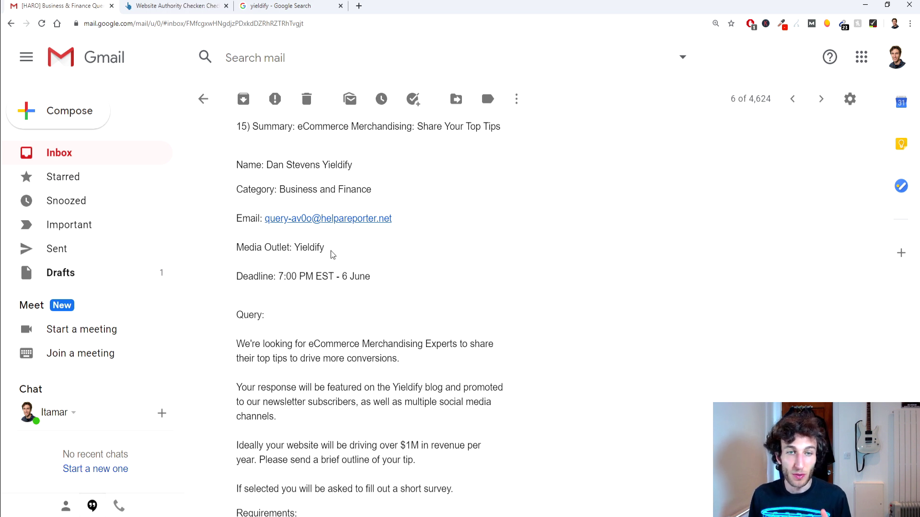
pyautogui.moveTo(326, 248); pyautogui.dragTo(295, 247)
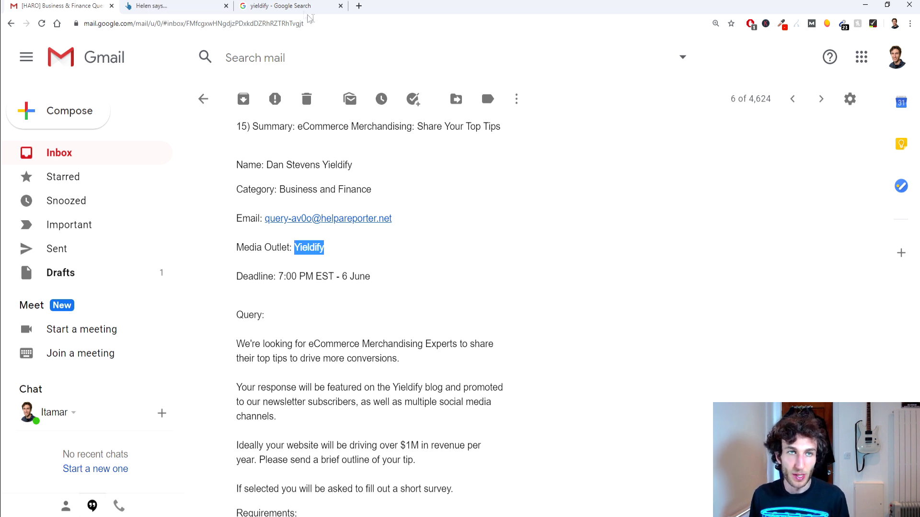
# Switch to the 'yieldify - Google Search' results tab.
pyautogui.click(291, 6)
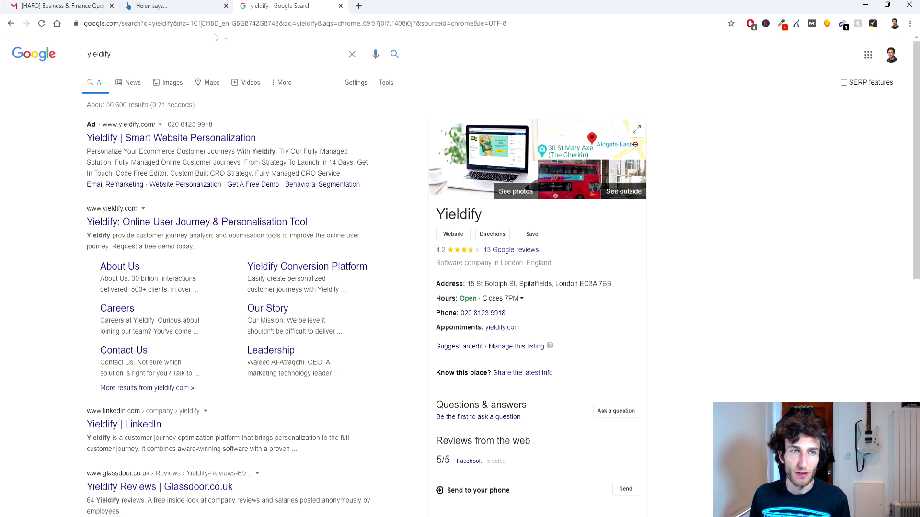
# Paste the Yieldify URL into Ahrefs' Website Authority Checker and run the check, passing the reCAPTCHA.
pyautogui.click(171, 7)
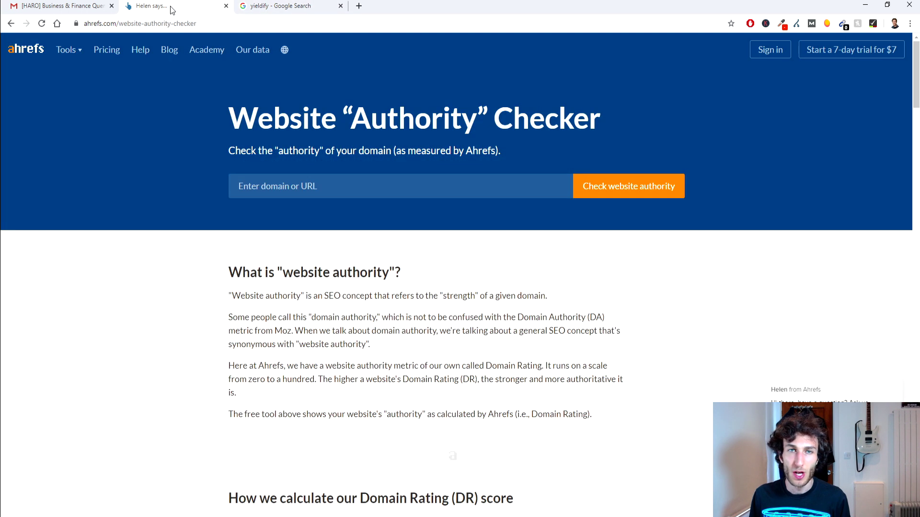
pyautogui.click(352, 190)
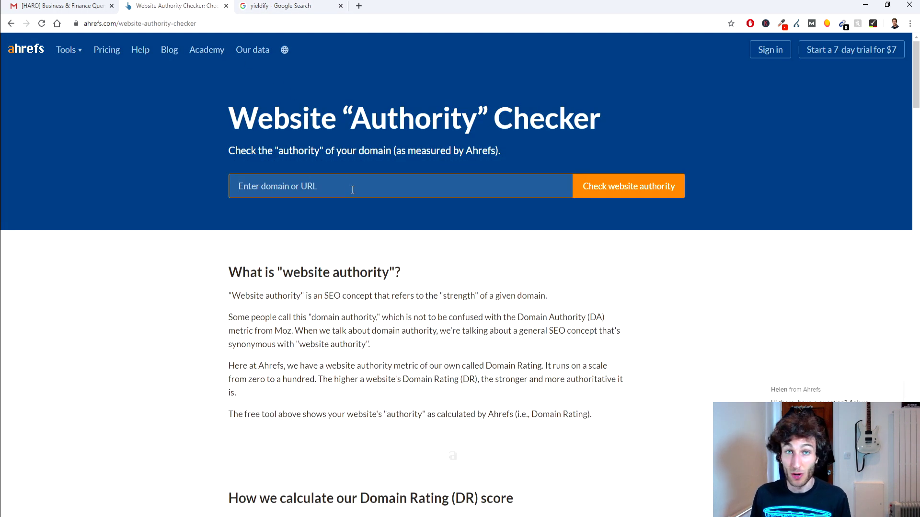
pyautogui.write('https://www.yieldify.com/')
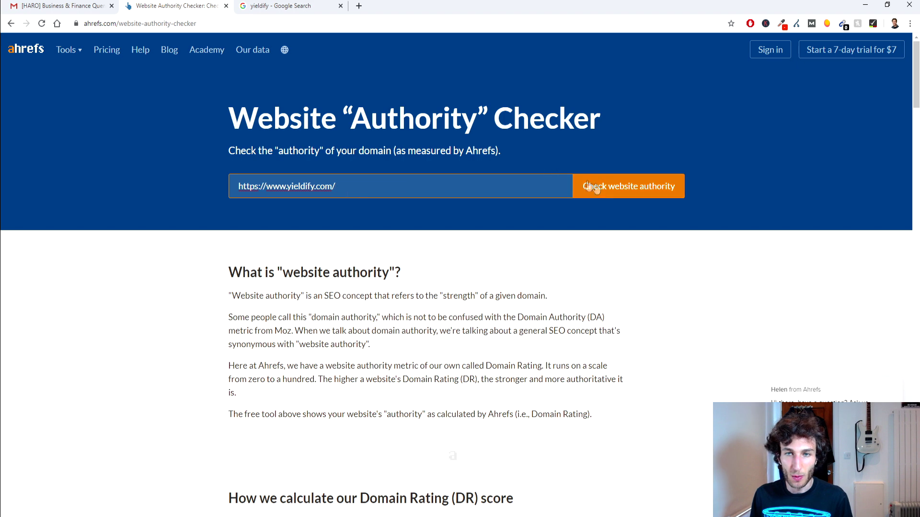
pyautogui.click(594, 188)
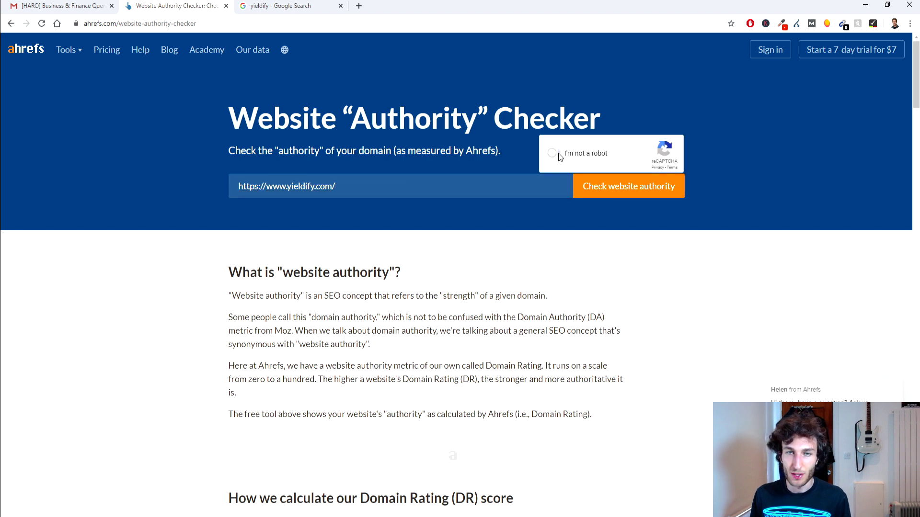
pyautogui.click(554, 154)
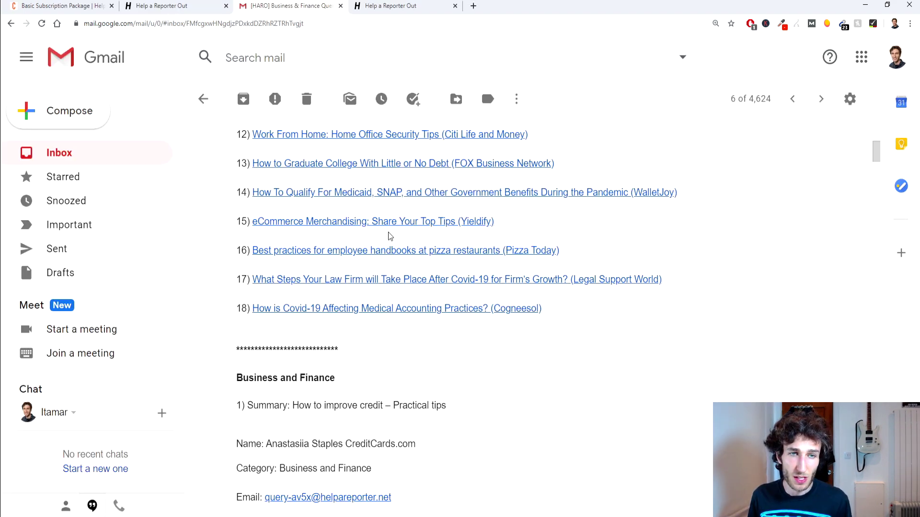
pyautogui.scroll(1, 390, 236)
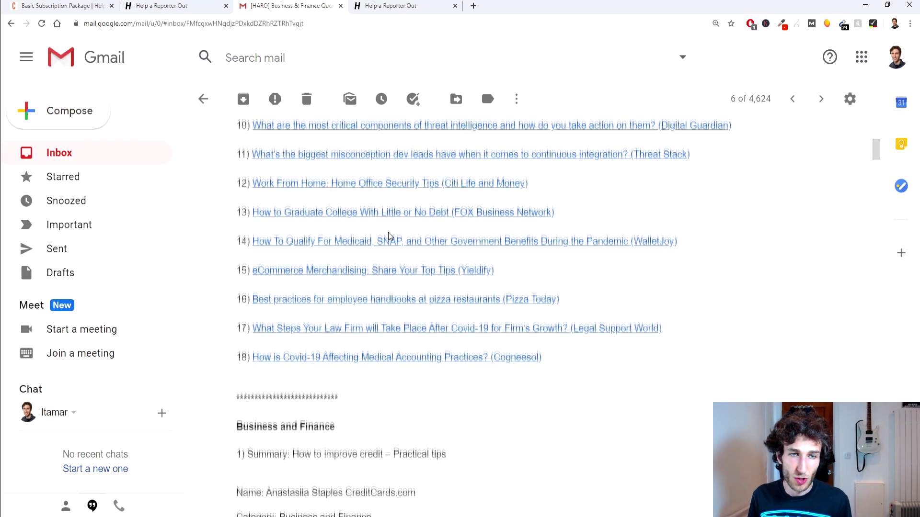
pyautogui.click(383, 271)
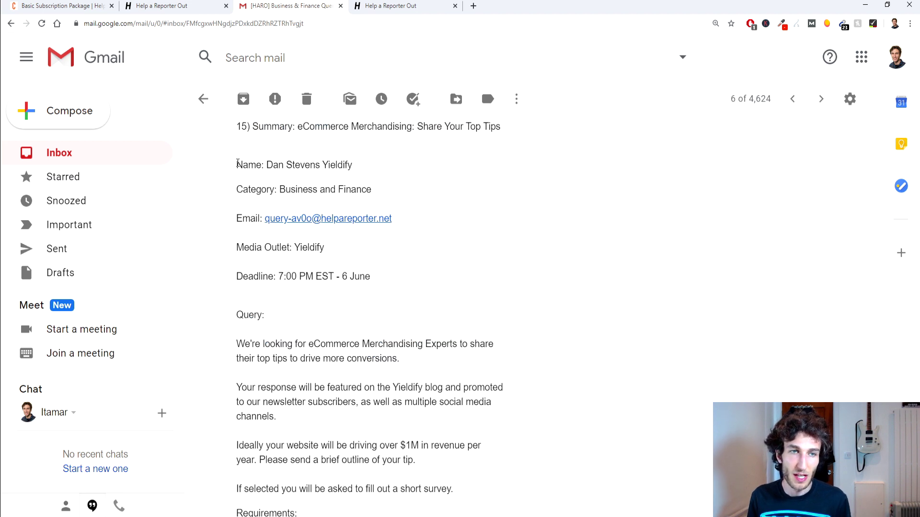
pyautogui.moveTo(236, 165); pyautogui.dragTo(369, 171)
pyautogui.click(311, 168)
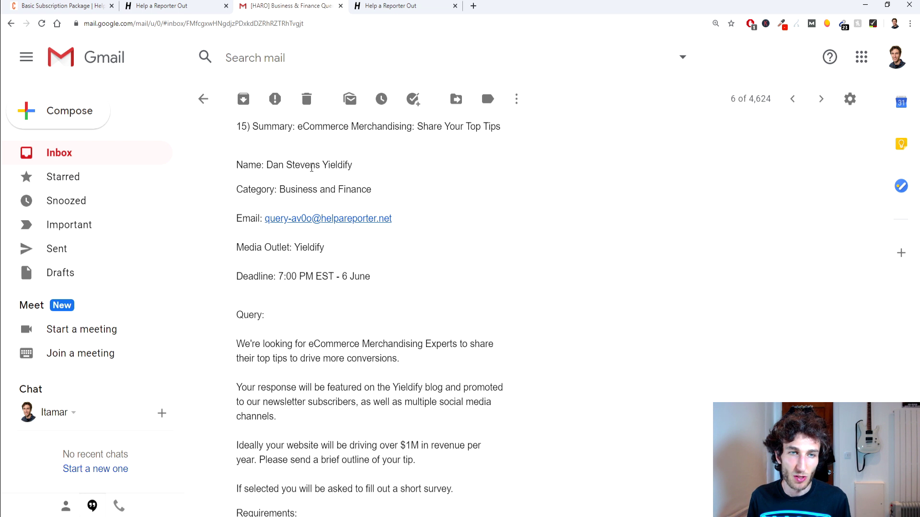
pyautogui.moveTo(267, 164); pyautogui.dragTo(356, 171)
pyautogui.moveTo(325, 250); pyautogui.dragTo(300, 248)
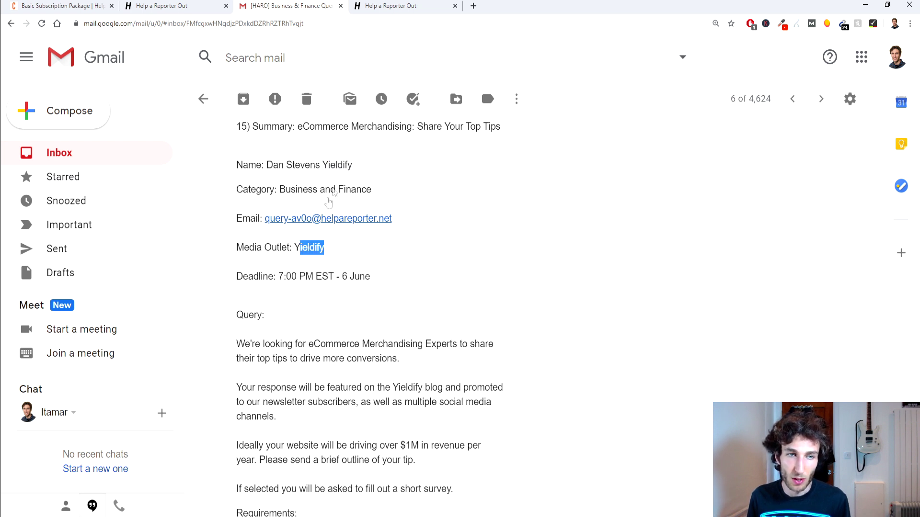
pyautogui.moveTo(325, 168); pyautogui.dragTo(358, 171)
pyautogui.moveTo(325, 248); pyautogui.dragTo(243, 248)
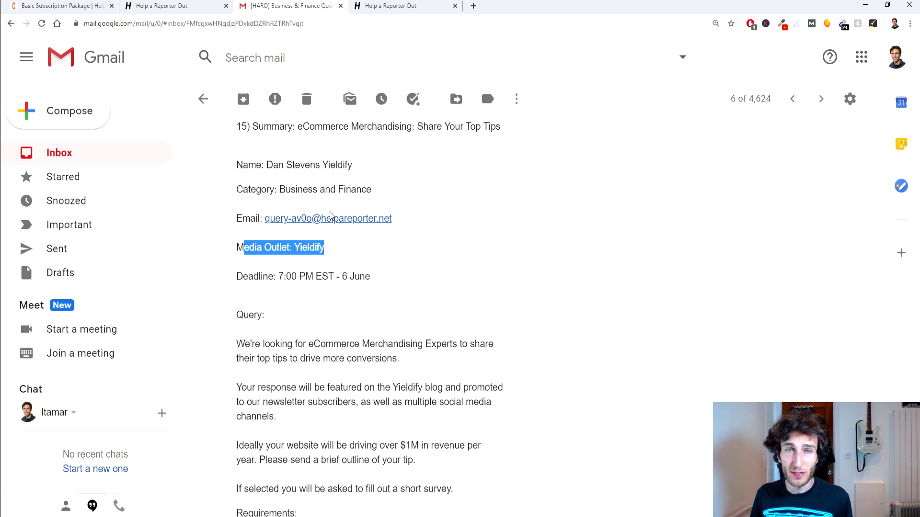
pyautogui.click(316, 222)
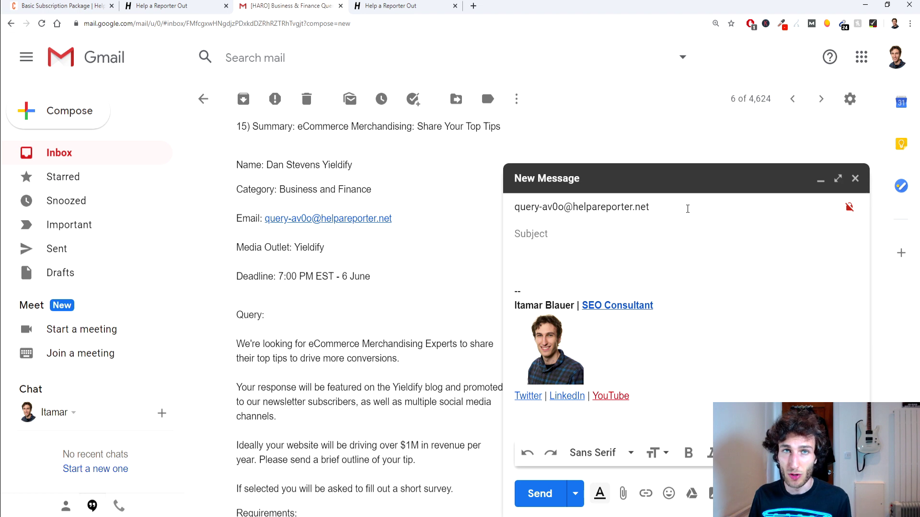
pyautogui.press('Escape')
pyautogui.scroll(-2, 349, 266)
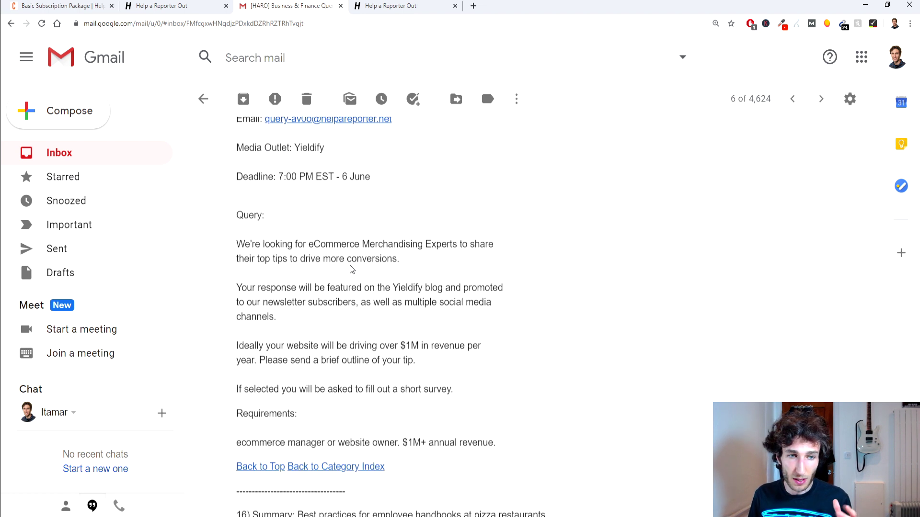
pyautogui.scroll(-1, 350, 269)
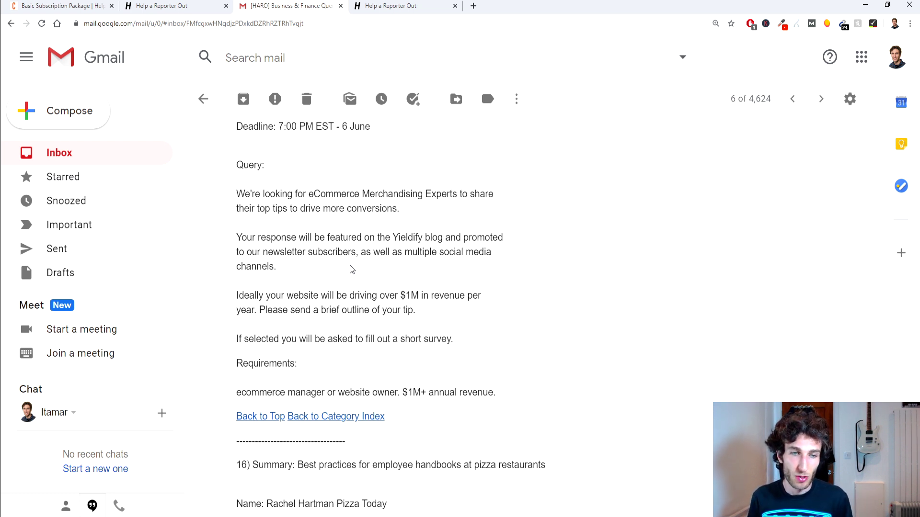
pyautogui.scroll(-2, 350, 269)
pyautogui.scroll(1, 288, 301)
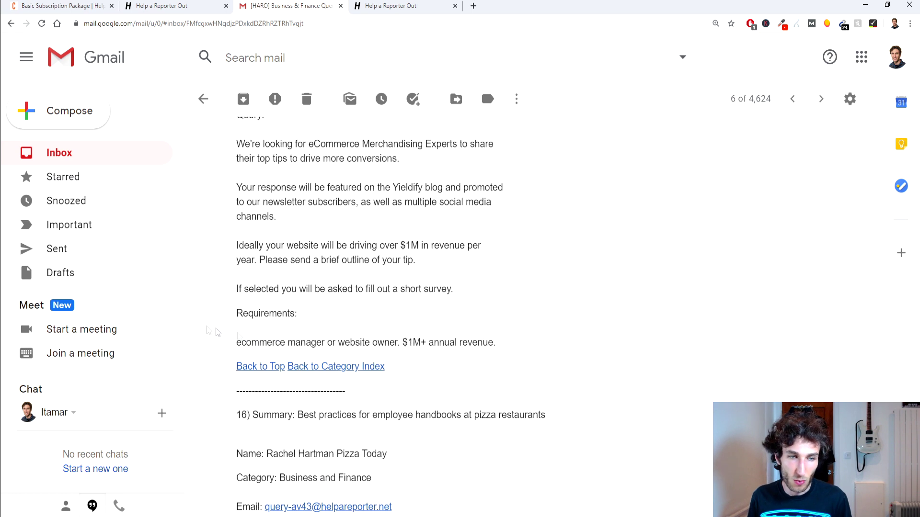
pyautogui.moveTo(455, 342); pyautogui.dragTo(329, 323)
pyautogui.click(333, 321)
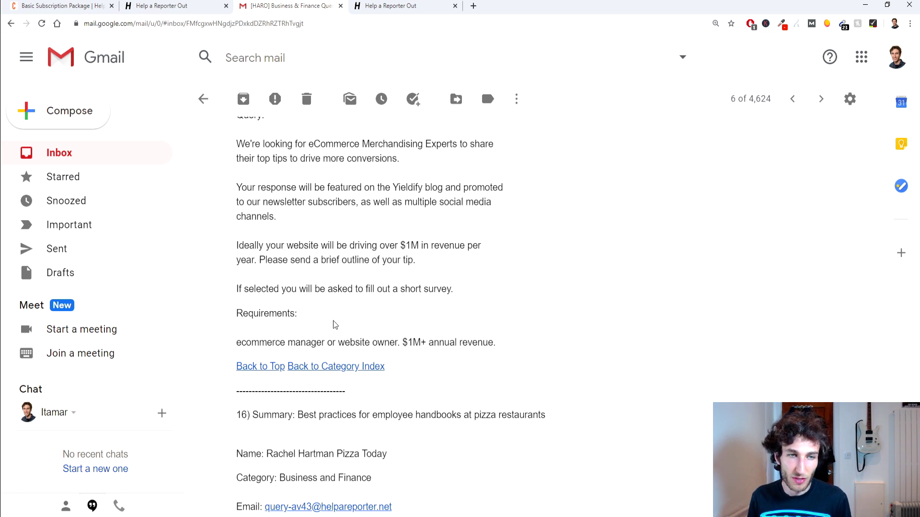
pyautogui.scroll(1, 335, 325)
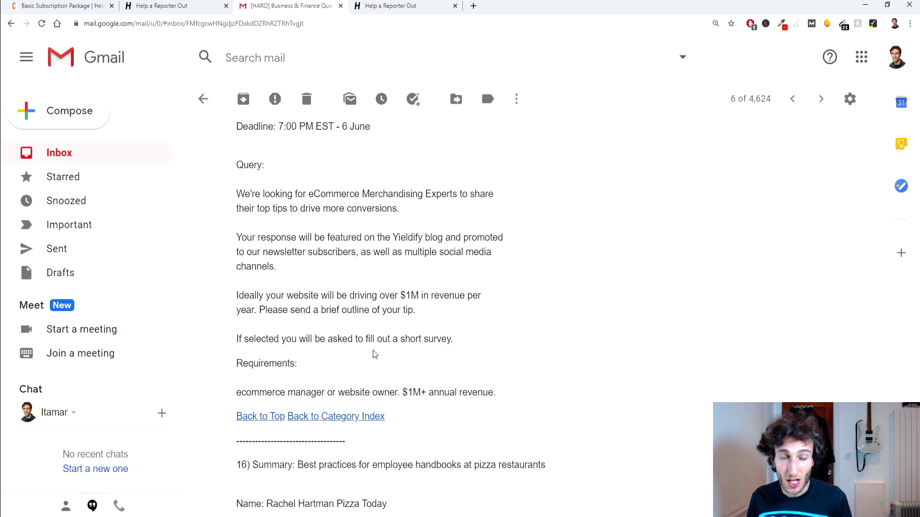
# Scroll up to Threat Stack's query 11 and highlight its 200 x 200 head shot requirement.
pyautogui.scroll(2, 374, 357)
pyautogui.scroll(6, 374, 350)
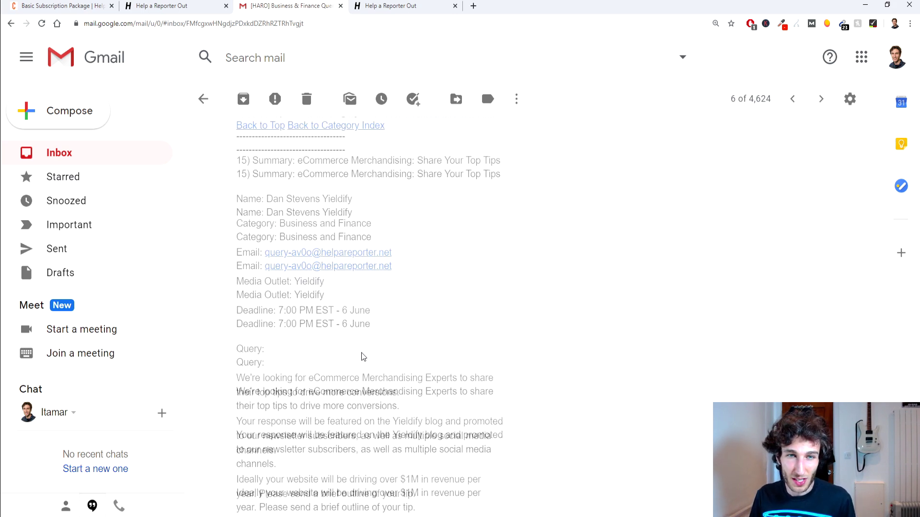
pyautogui.scroll(8, 406, 365)
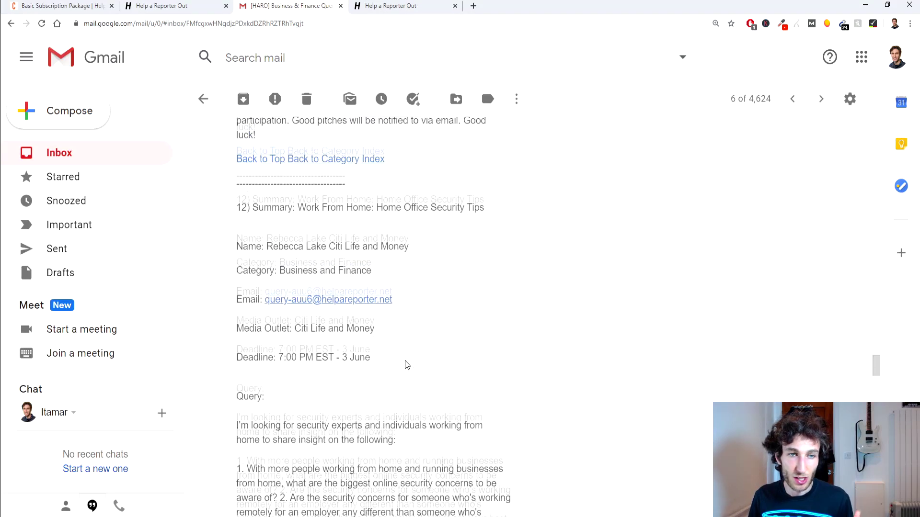
pyautogui.scroll(4, 406, 365)
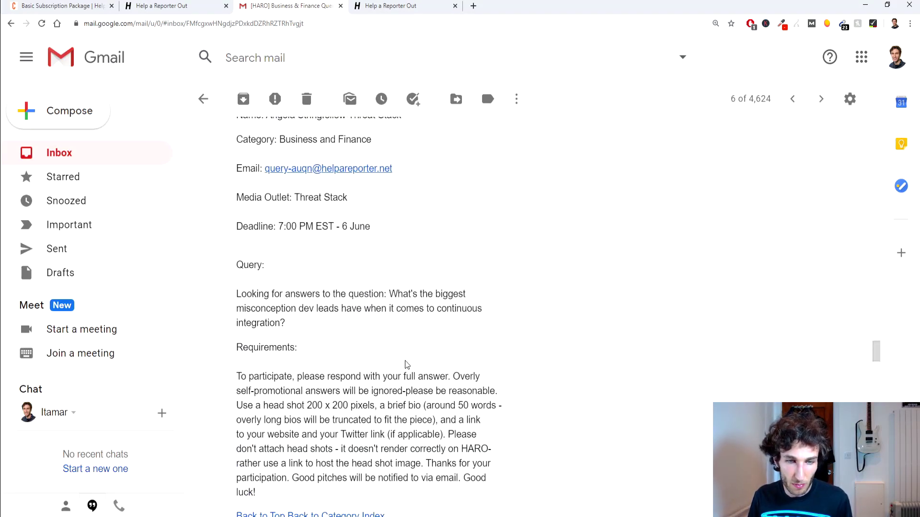
pyautogui.scroll(-1, 406, 365)
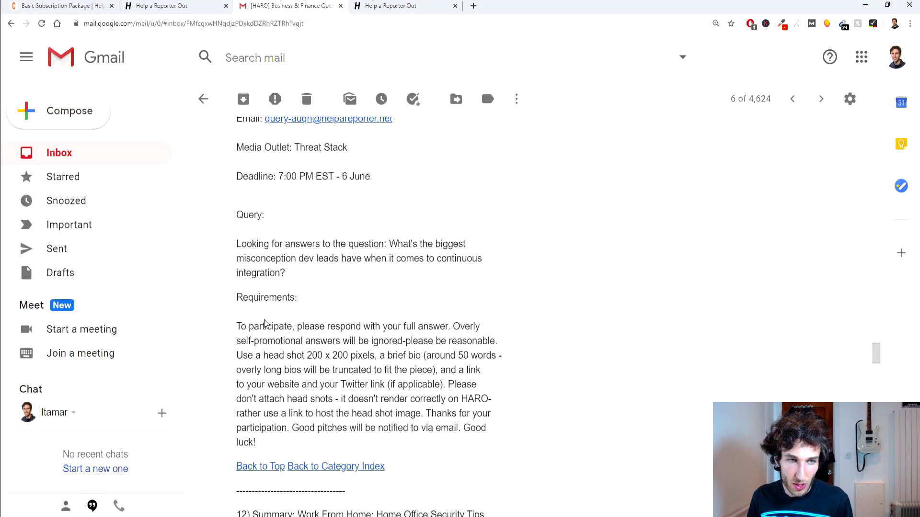
pyautogui.scroll(3, 278, 326)
pyautogui.scroll(1, 290, 330)
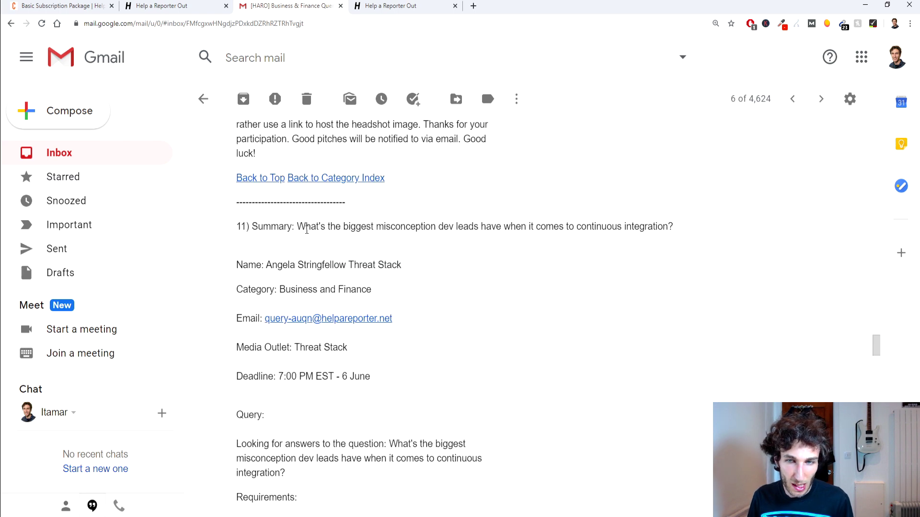
pyautogui.scroll(-2, 307, 230)
pyautogui.scroll(-2, 307, 230)
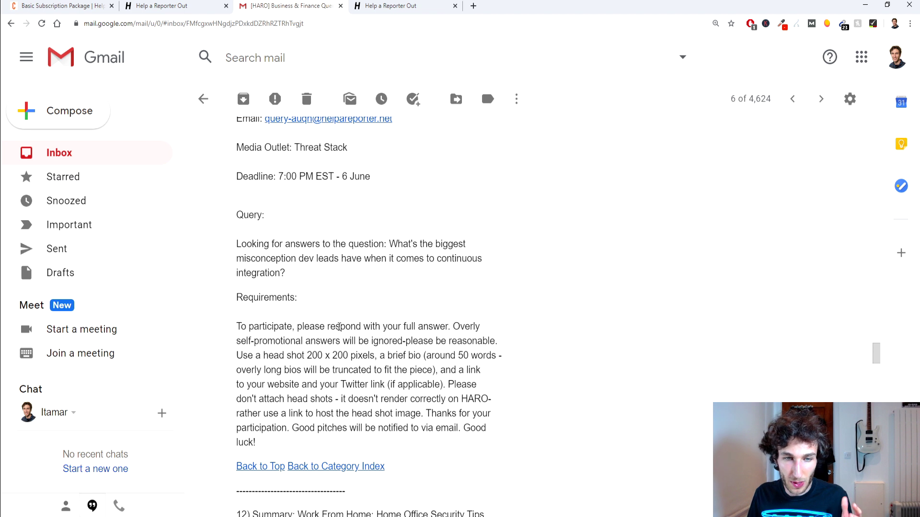
pyautogui.moveTo(274, 355); pyautogui.dragTo(357, 353)
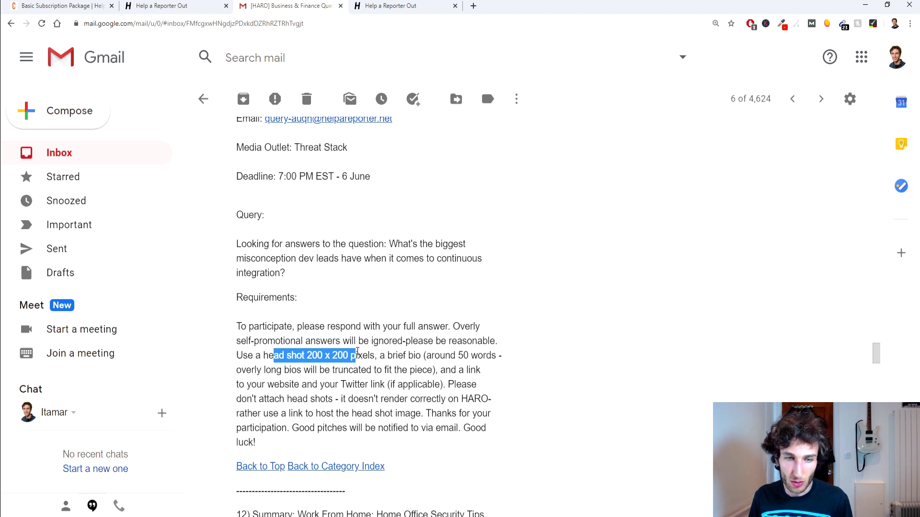
pyautogui.click(367, 352)
pyautogui.moveTo(383, 340); pyautogui.dragTo(411, 355)
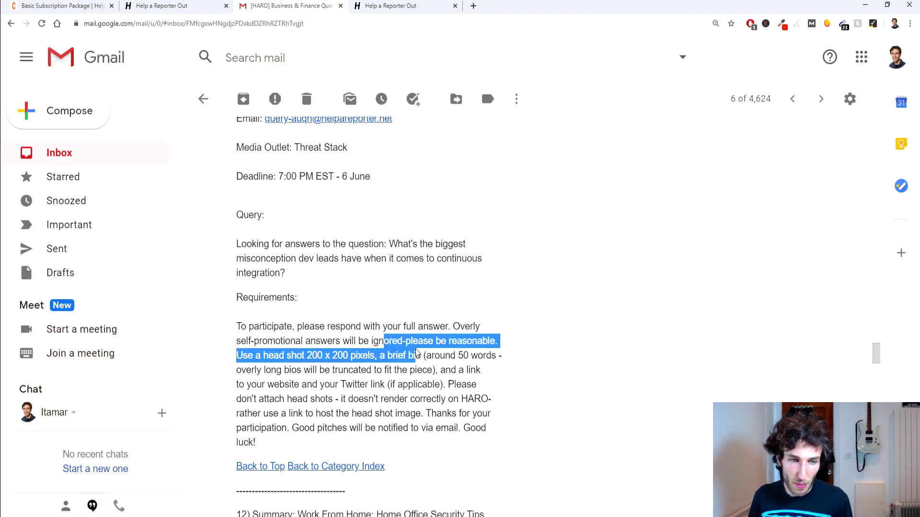
pyautogui.click(413, 355)
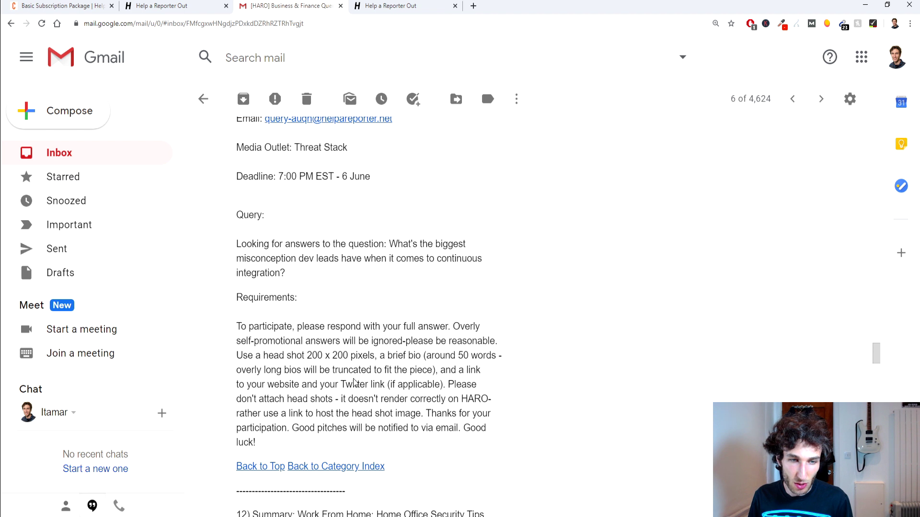
pyautogui.moveTo(233, 380); pyautogui.dragTo(375, 384)
pyautogui.click(405, 387)
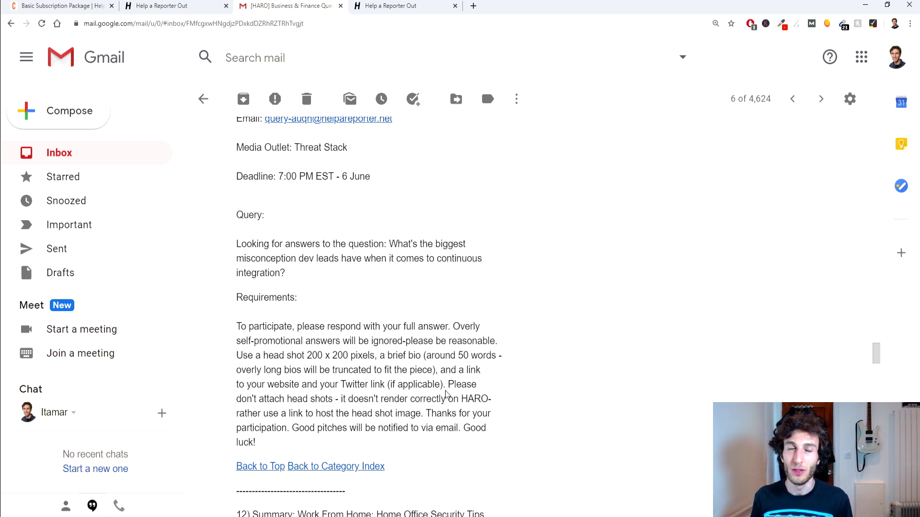
# Compare queries 11 and 12, then start a new message to Threat Stack's mailto reply address.
pyautogui.scroll(-7, 528, 333)
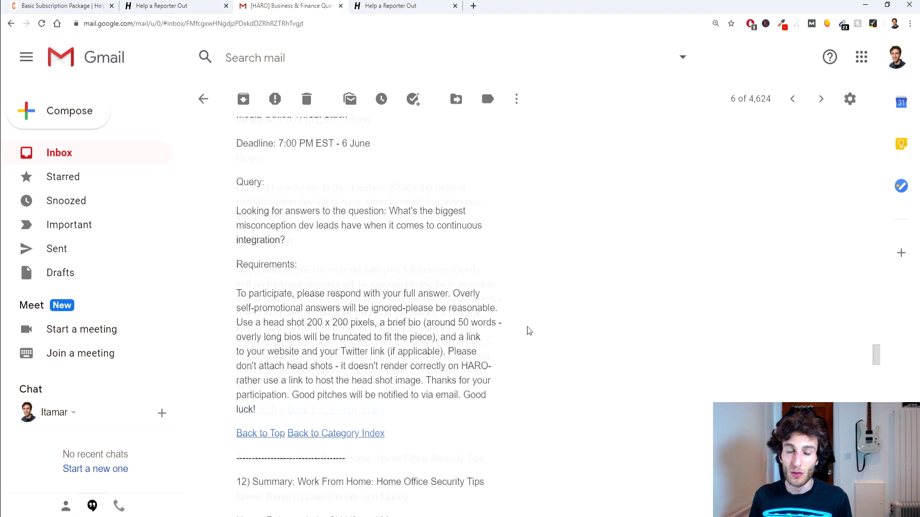
pyautogui.scroll(-3, 527, 326)
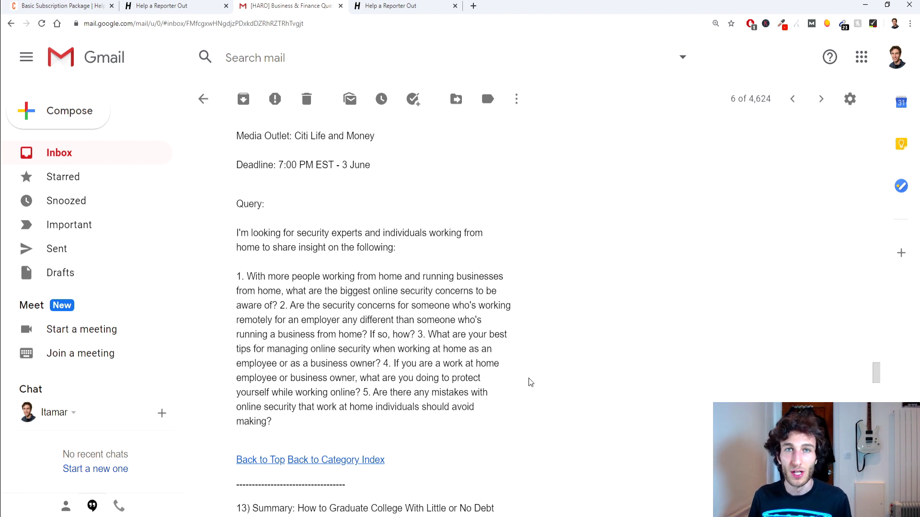
pyautogui.scroll(-3, 528, 378)
pyautogui.scroll(7, 528, 378)
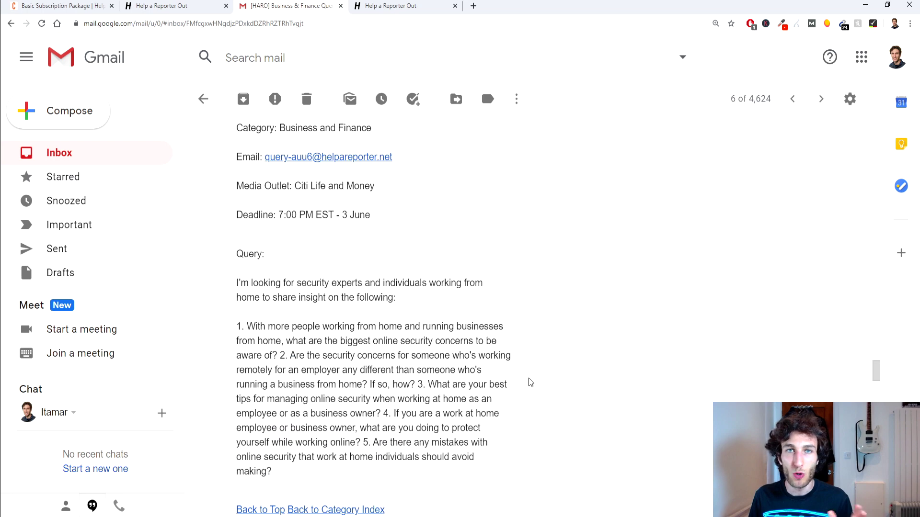
pyautogui.scroll(1, 505, 346)
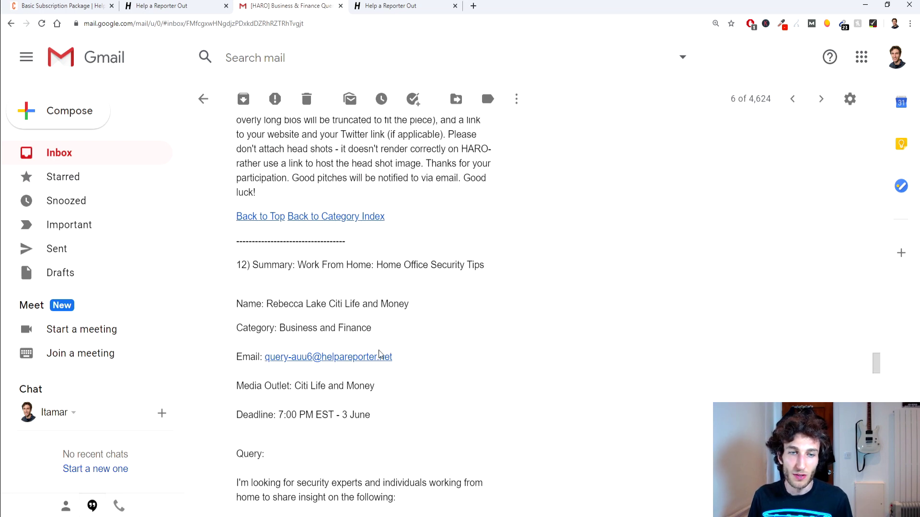
pyautogui.scroll(-5, 455, 325)
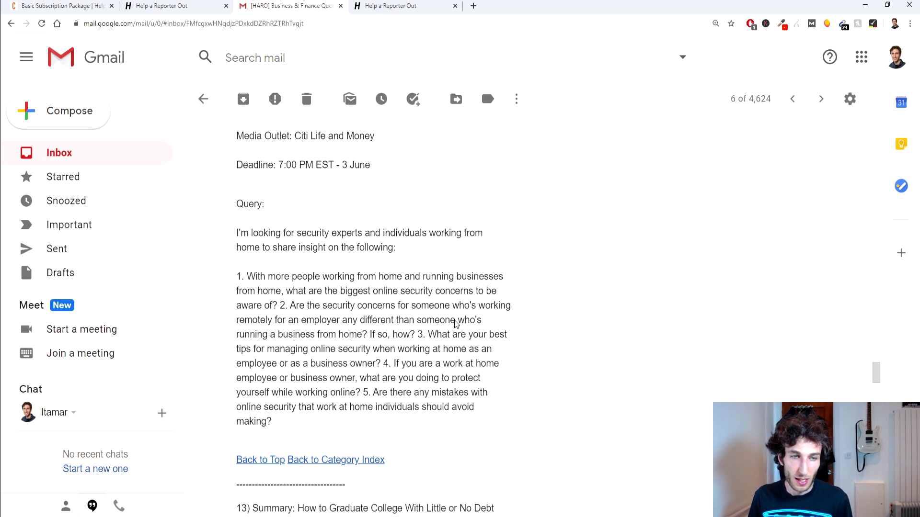
pyautogui.scroll(5, 440, 337)
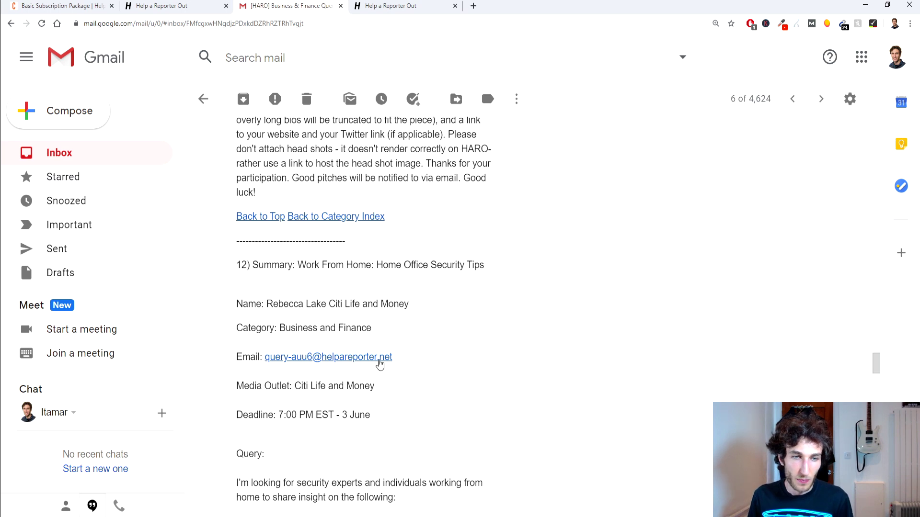
pyautogui.scroll(6, 379, 361)
pyautogui.scroll(3, 379, 347)
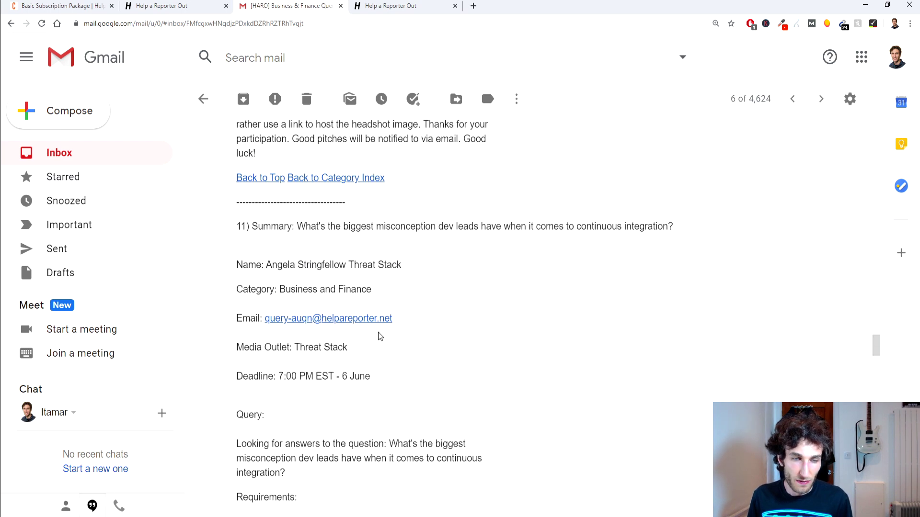
pyautogui.scroll(-4, 378, 332)
pyautogui.scroll(2, 304, 244)
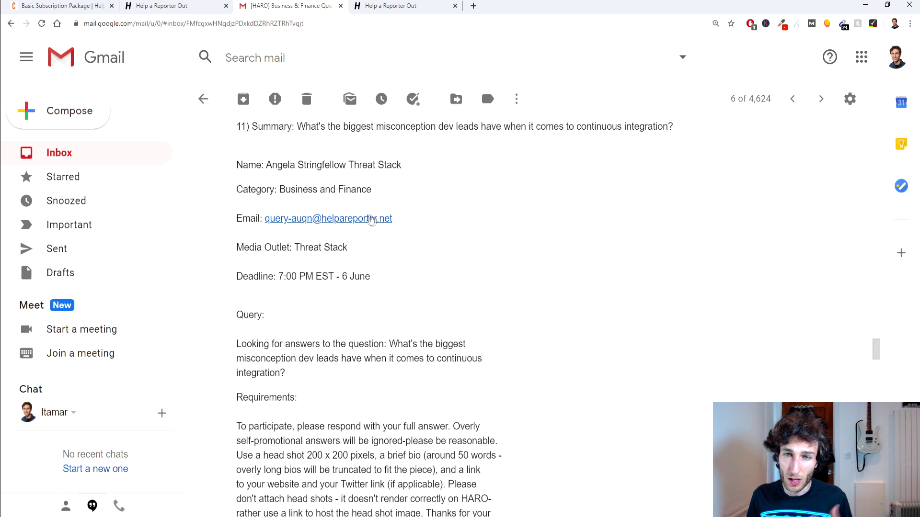
pyautogui.click(349, 219)
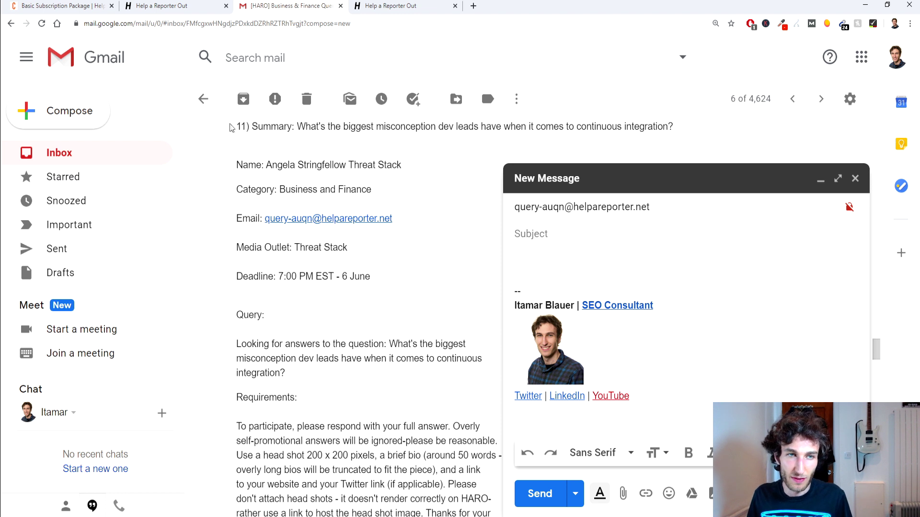
pyautogui.moveTo(231, 127); pyautogui.dragTo(250, 127)
pyautogui.click(244, 127)
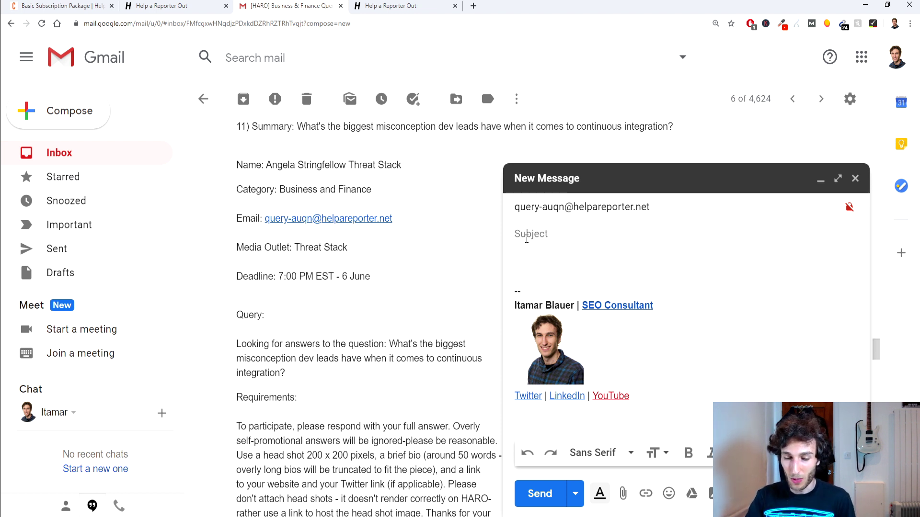
pyautogui.write('Your HARO request ')
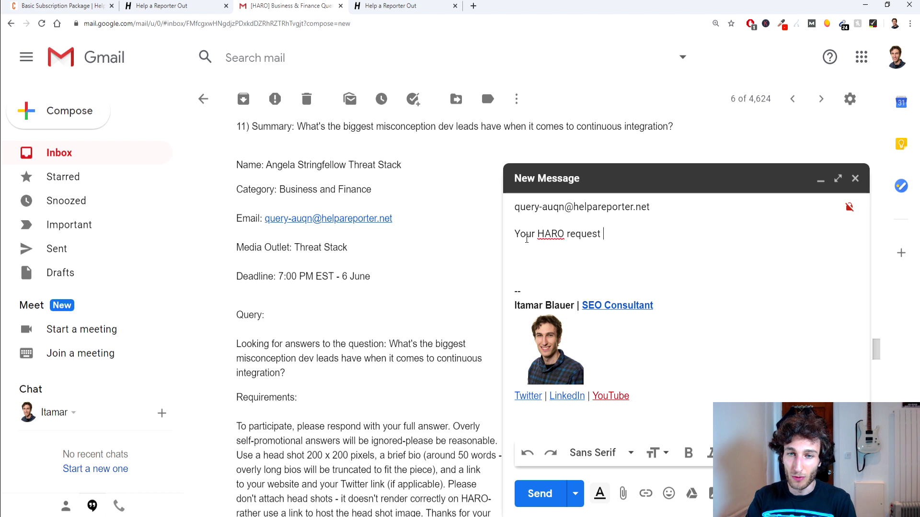
pyautogui.write('-')
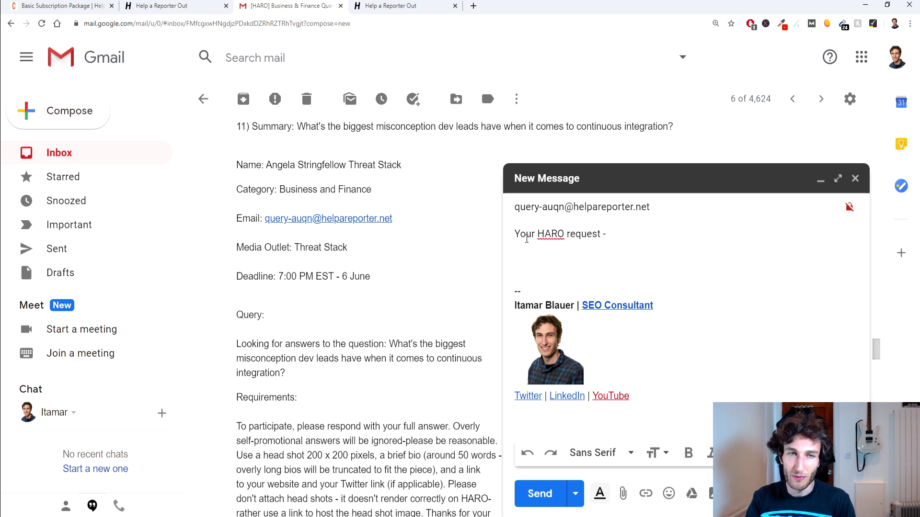
pyautogui.write(' Biggest ')
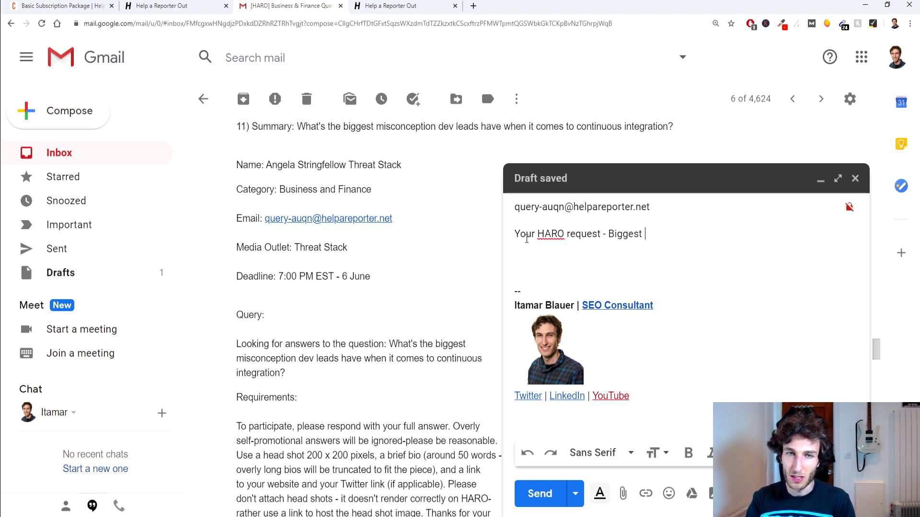
pyautogui.write('miscopcon')
pyautogui.press('BackSpace')
pyautogui.press('BackSpace')
pyautogui.press('BackSpace')
pyautogui.press('BackSpace')
pyautogui.press('BackSpace')
pyautogui.press('BackSpace')
pyautogui.press('BackSpace')
pyautogui.press('BackSpace')
pyautogui.press('BackSpace')
pyautogui.press('BackSpace')
pyautogui.press('BackSpace')
pyautogui.press('BackSpace')
pyautogui.press('BackSpace')
pyautogui.press('BackSpace')
pyautogui.press('BackSpace')
pyautogui.press('BackSpace')
pyautogui.press('BackSpace')
pyautogui.press('BackSpace')
pyautogui.press('BackSpace')
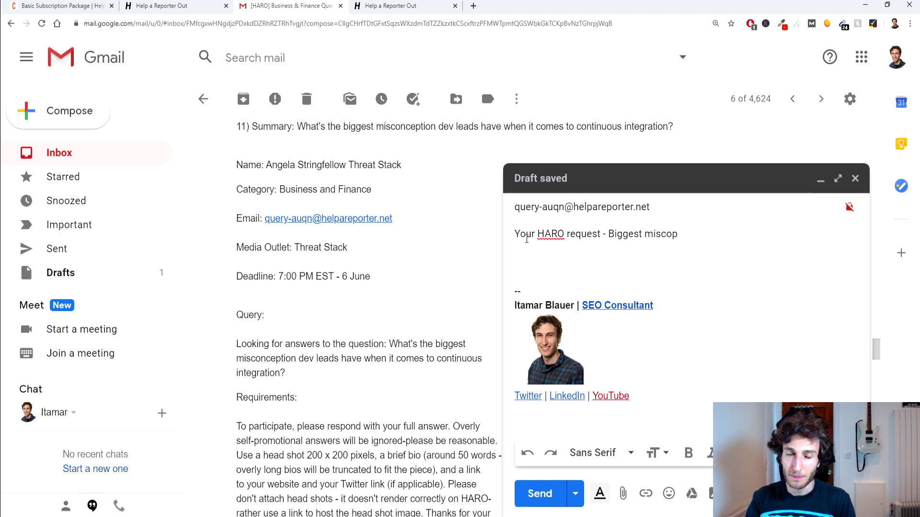
pyautogui.press('BackSpace')
pyautogui.press('BackSpace')
pyautogui.press('BackSpace')
pyautogui.press('BackSpace')
pyautogui.press('BackSpace')
pyautogui.press('BackSpace')
pyautogui.press('BackSpace')
pyautogui.press('BackSpace')
pyautogui.press('BackSpace')
pyautogui.press('BackSpace')
pyautogui.press('BackSpace')
pyautogui.press('BackSpace')
pyautogui.press('BackSpace')
pyautogui.press('BackSpace')
pyautogui.press('BackSpace')
pyautogui.press('BackSpace')
pyautogui.press('BackSpace')
pyautogui.press('BackSpace')
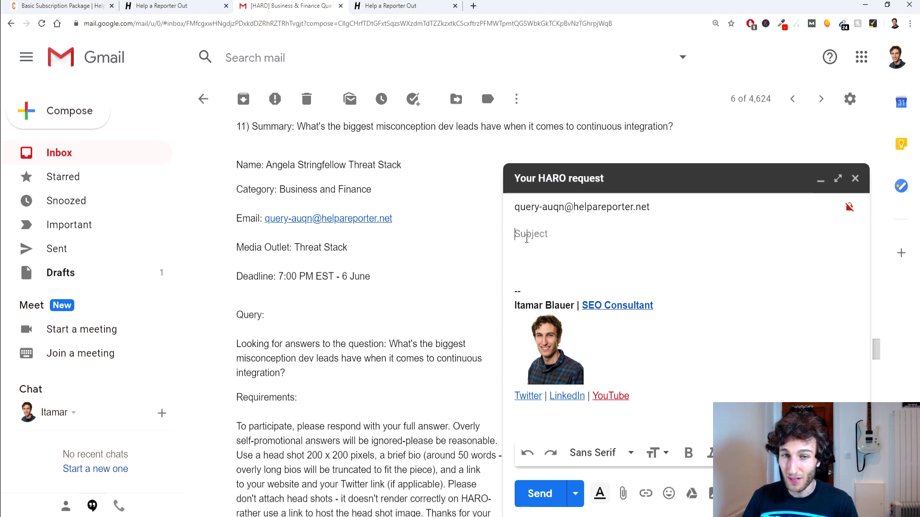
pyautogui.moveTo(421, 164); pyautogui.dragTo(267, 165)
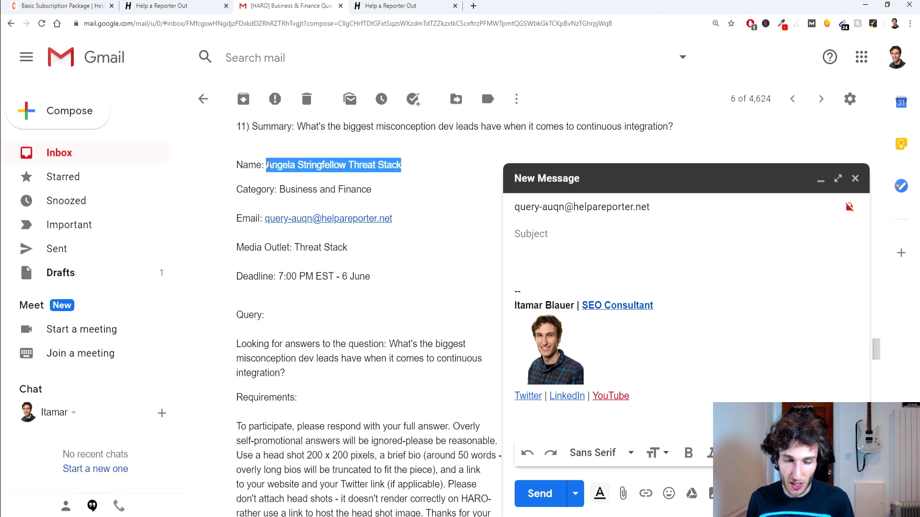
pyautogui.hotkey('ctrl', 'c')
pyautogui.click(577, 234)
pyautogui.hotkey('ctrl', 'v')
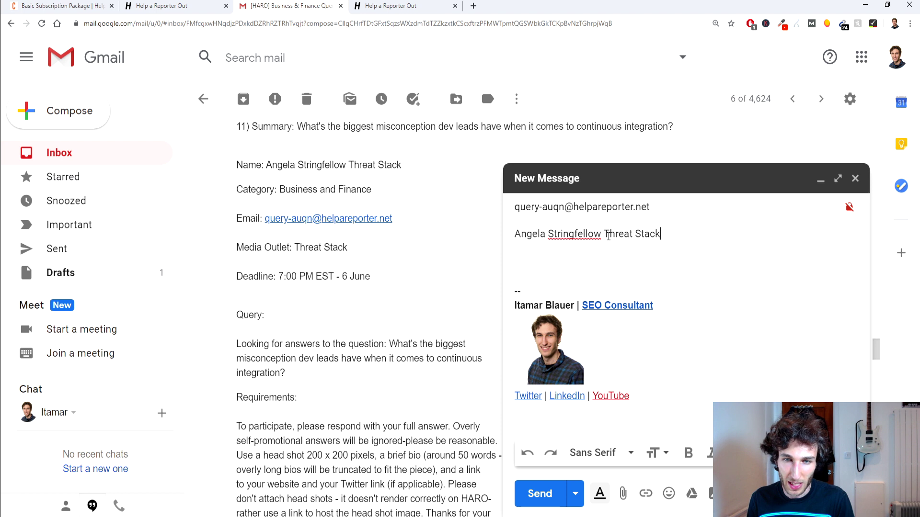
pyautogui.moveTo(675, 231); pyautogui.dragTo(510, 231)
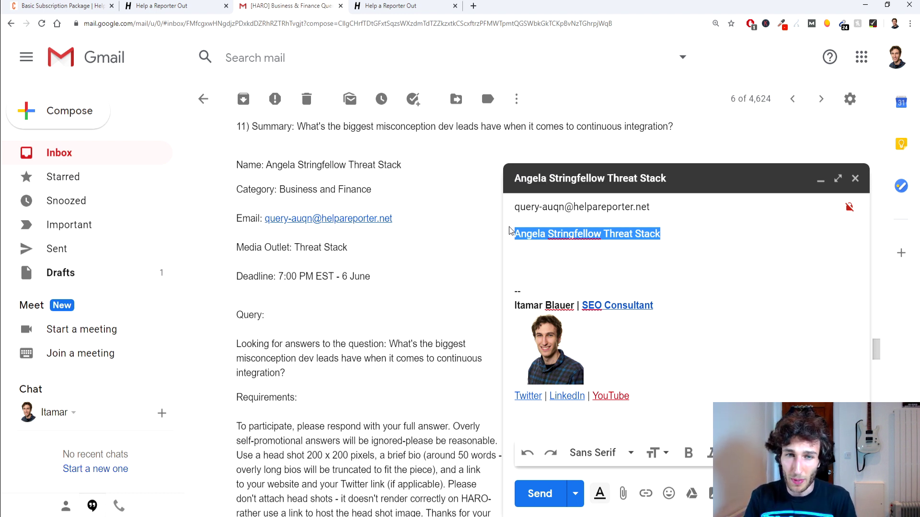
pyautogui.write('Biggest')
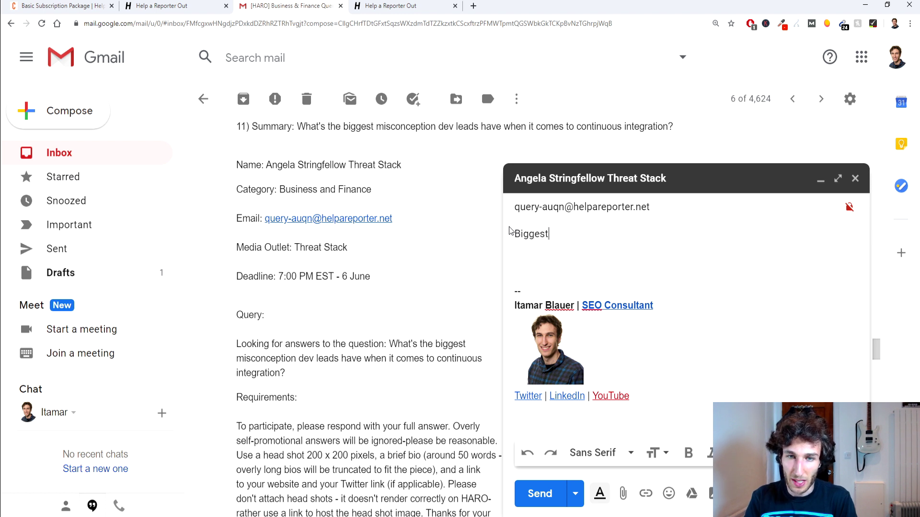
pyautogui.write(' misconceptions that dev le')
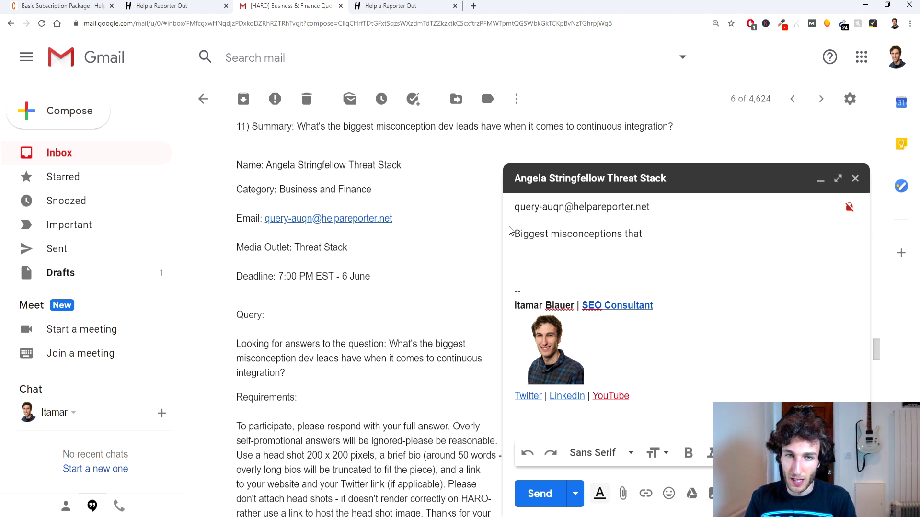
pyautogui.hotkey('ctrl', 'BackSpace')
pyautogui.hotkey('ctrl', 'BackSpace')
pyautogui.hotkey('ctrl', 'BackSpace')
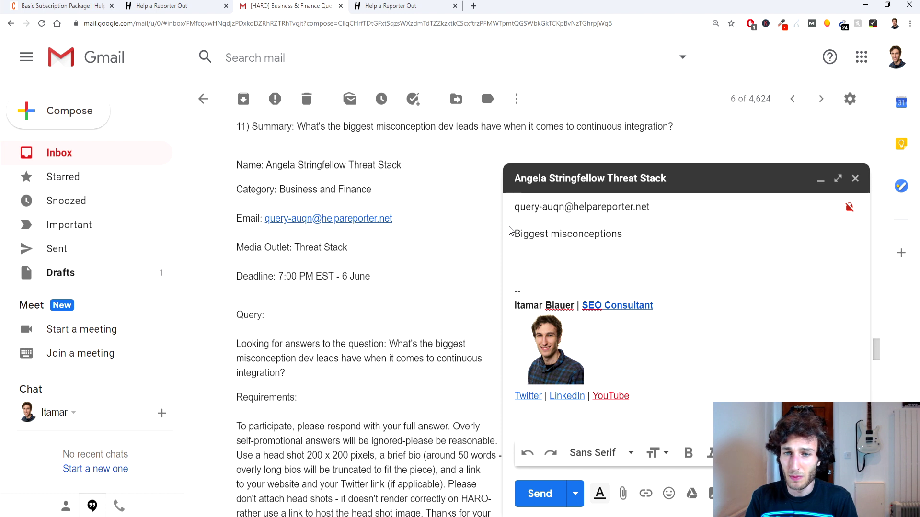
pyautogui.write('dev leads have')
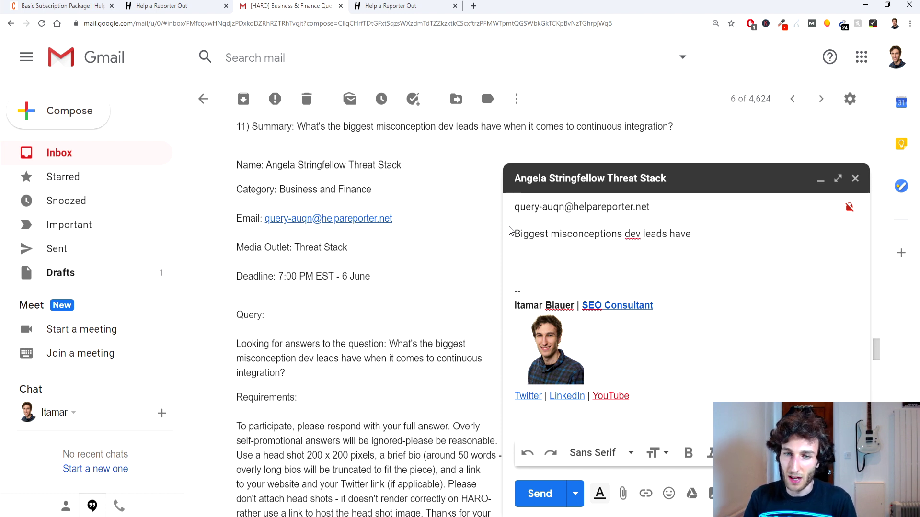
pyautogui.hotkey('ctrl', 'BackSpace')
pyautogui.hotkey('ctrl', 'BackSpace')
pyautogui.hotkey('ctrl', 'BackSpace')
pyautogui.hotkey('ctrl', 'BackSpace')
pyautogui.hotkey('ctrl', 'BackSpace')
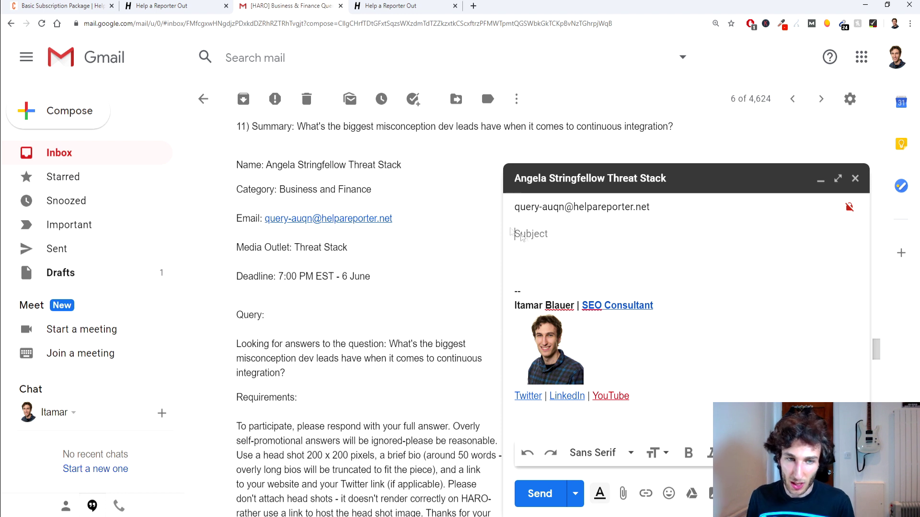
pyautogui.click(528, 257)
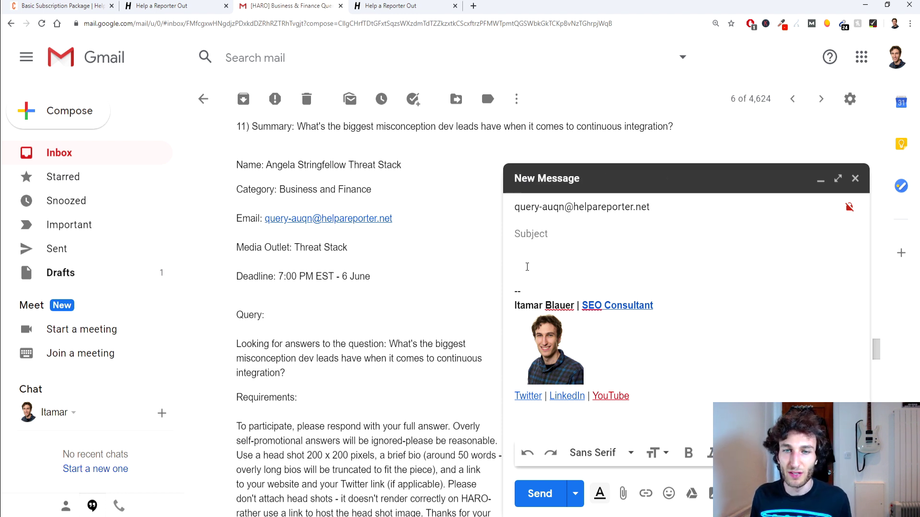
# Greet the journalist by first name and begin the intro 'I'm a London-based SEO consultant that…'.
pyautogui.write('Hi Angela')
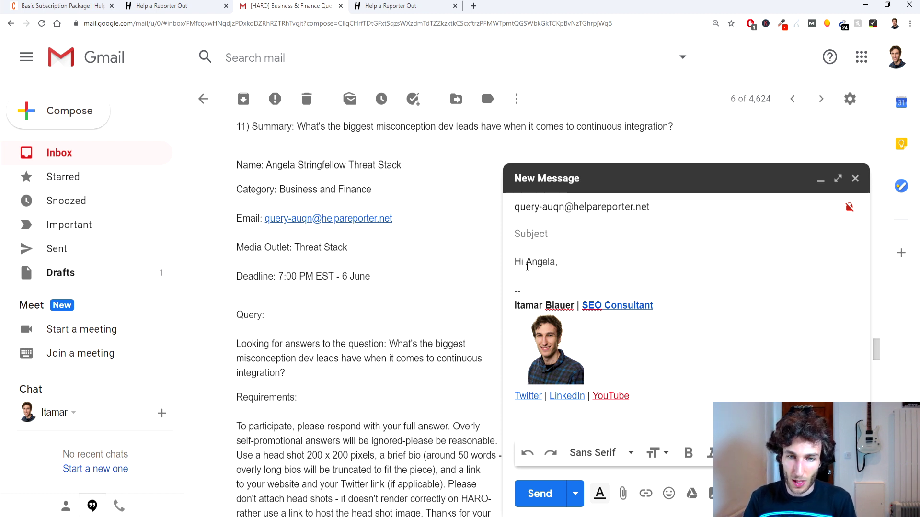
pyautogui.write(',')
pyautogui.press('Return')
pyautogui.press('Return')
pyautogui.write("I'm a ")
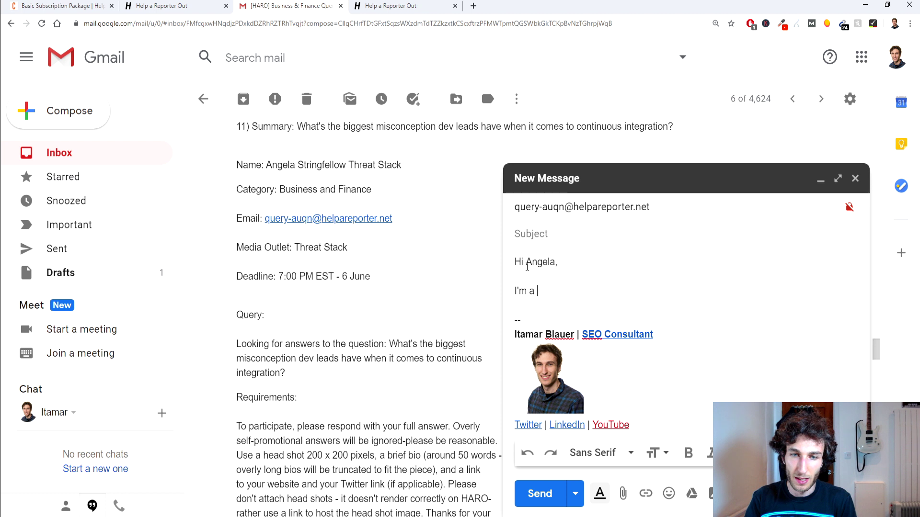
pyautogui.write('London-based SEO cons')
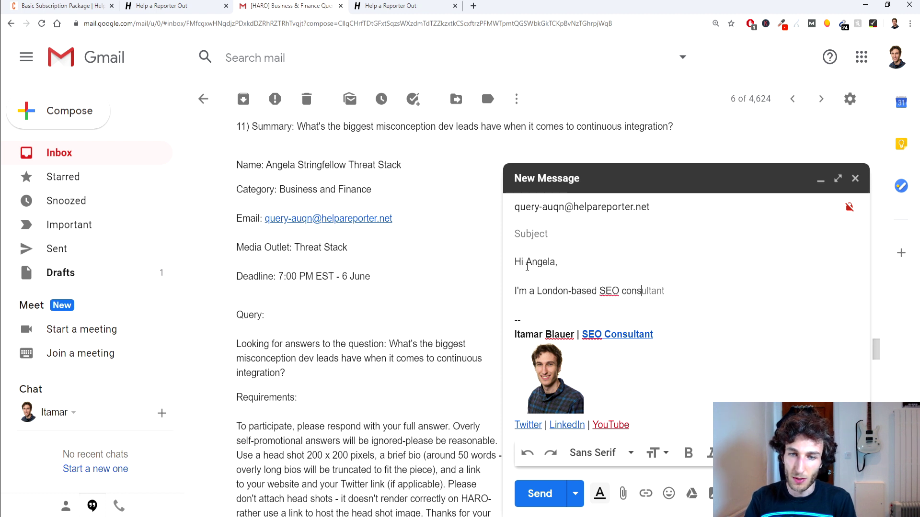
pyautogui.write('ultant that shfahfiahfiafha')
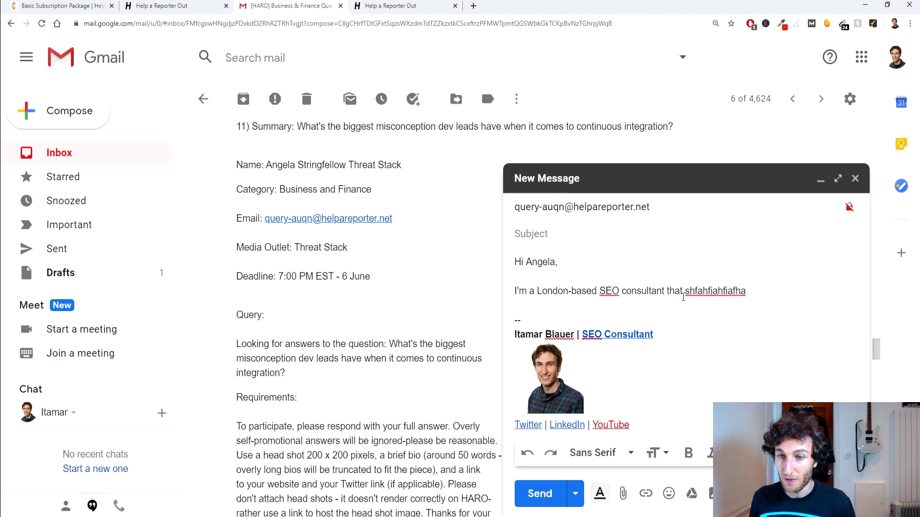
pyautogui.doubleClick(713, 290)
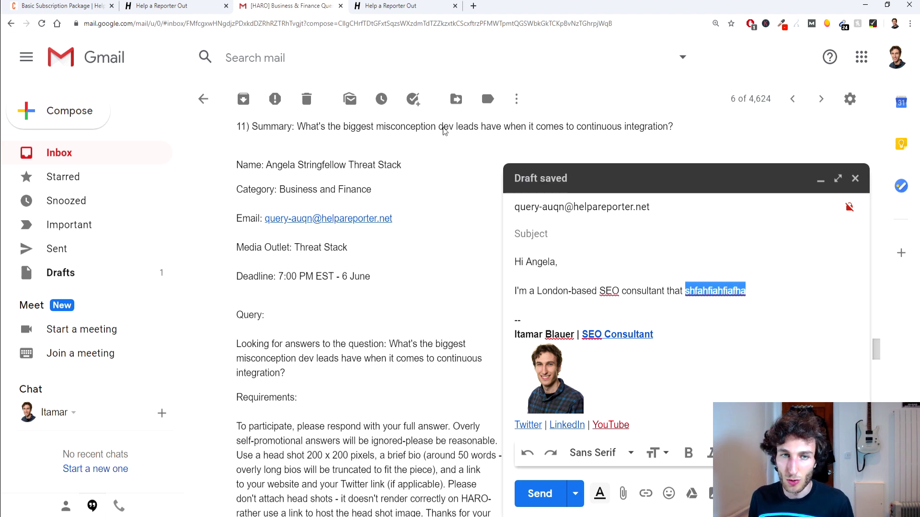
pyautogui.moveTo(441, 126); pyautogui.dragTo(501, 179)
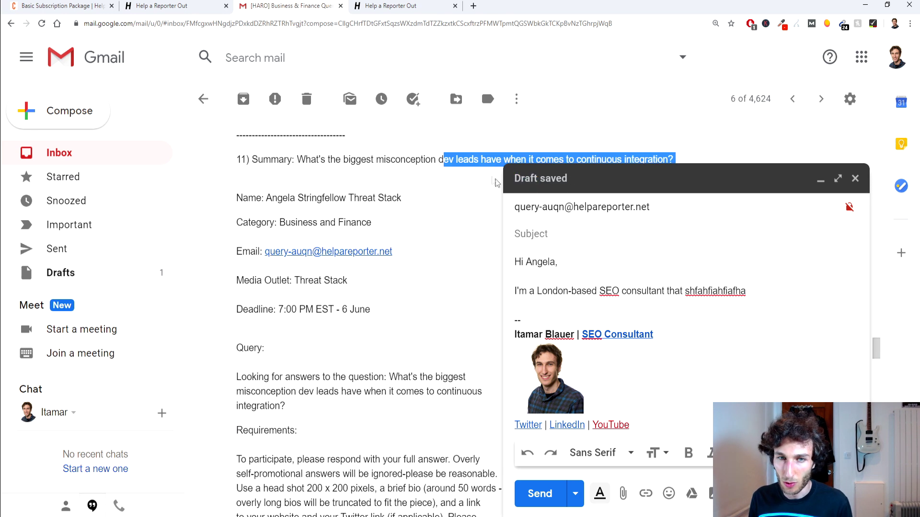
pyautogui.click(482, 178)
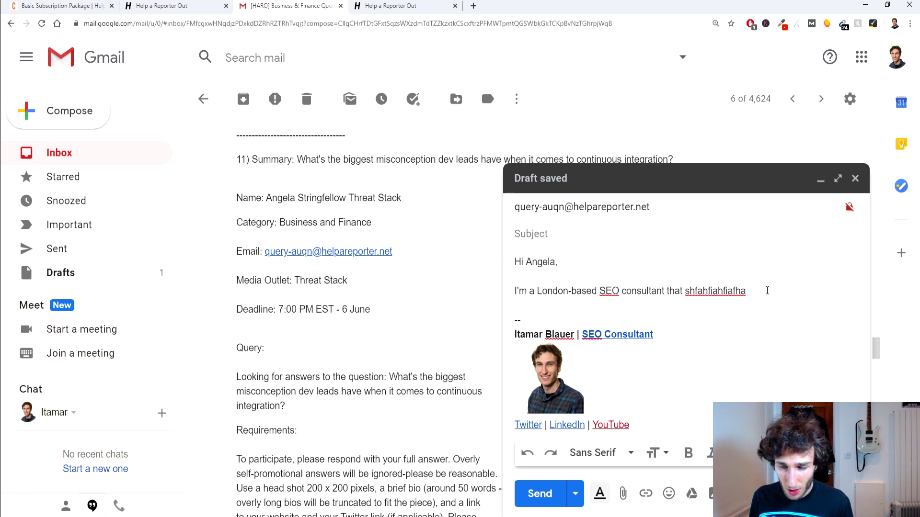
# Review the journalist's question in the query and add an empty line below the intro.
pyautogui.doubleClick(766, 291)
pyautogui.click(774, 292)
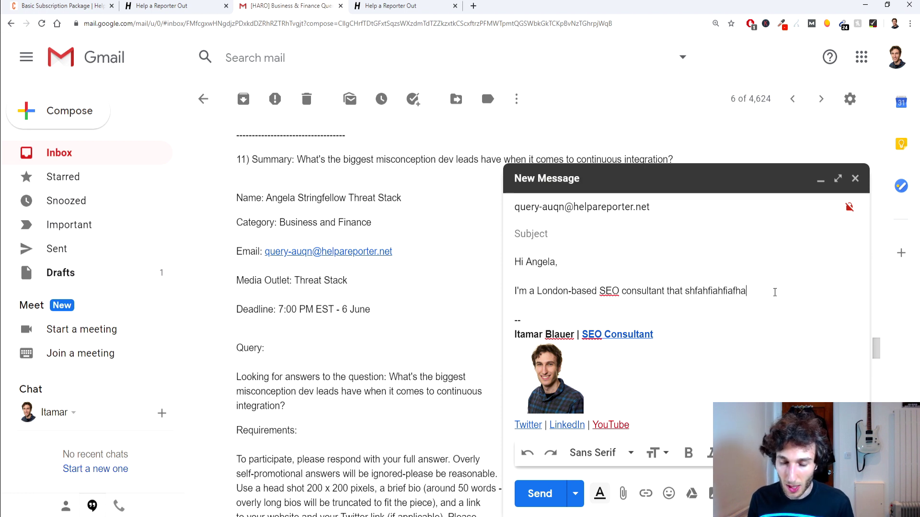
pyautogui.press('Return')
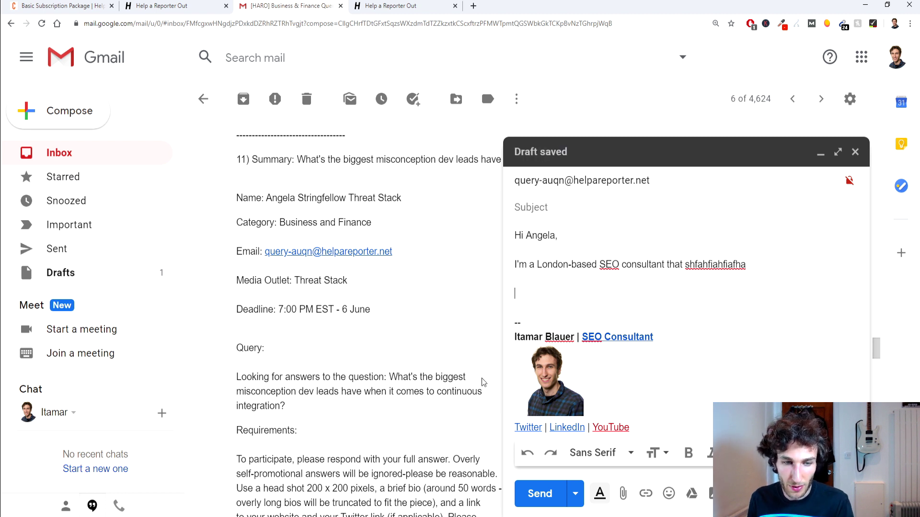
pyautogui.moveTo(398, 407); pyautogui.dragTo(359, 377)
pyautogui.click(329, 392)
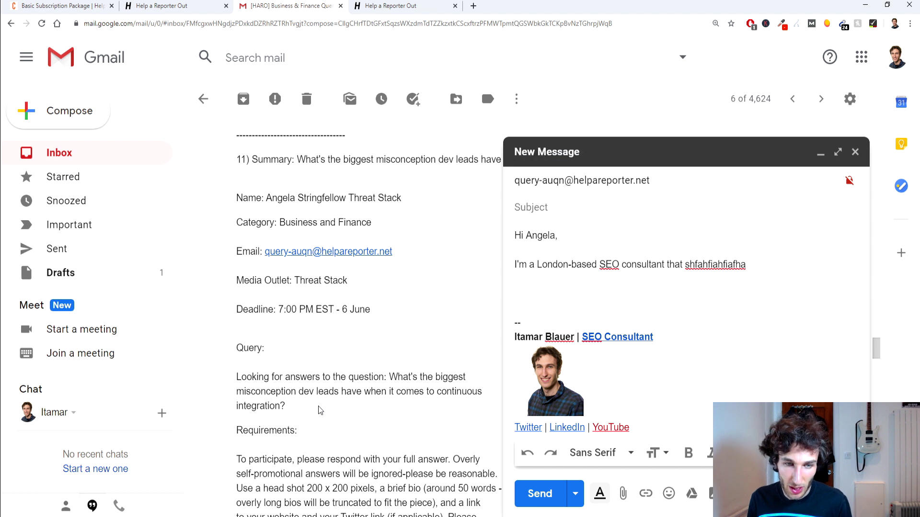
pyautogui.moveTo(319, 406); pyautogui.dragTo(346, 386)
pyautogui.click(574, 285)
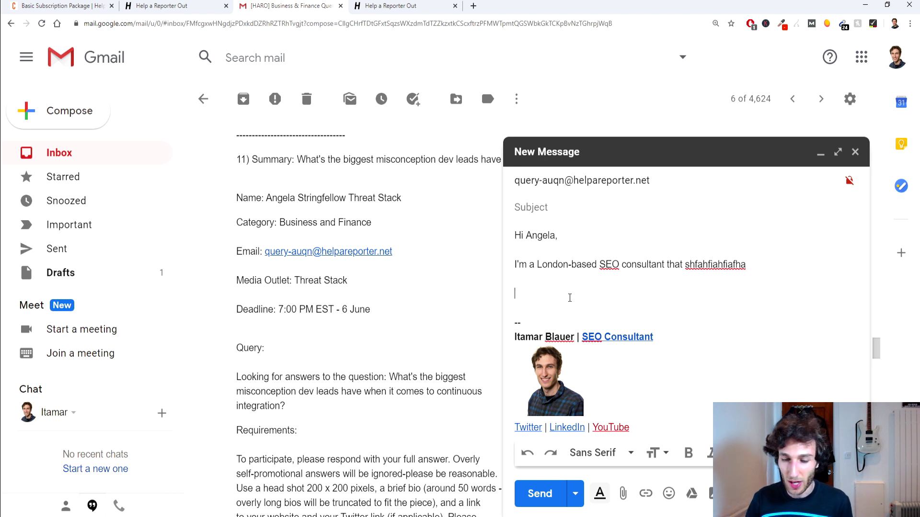
# Add an 'ANSWER HERE' placeholder and the closing 'my insights can be included in your article. My details are below:'.
pyautogui.write('ANSWER HERE')
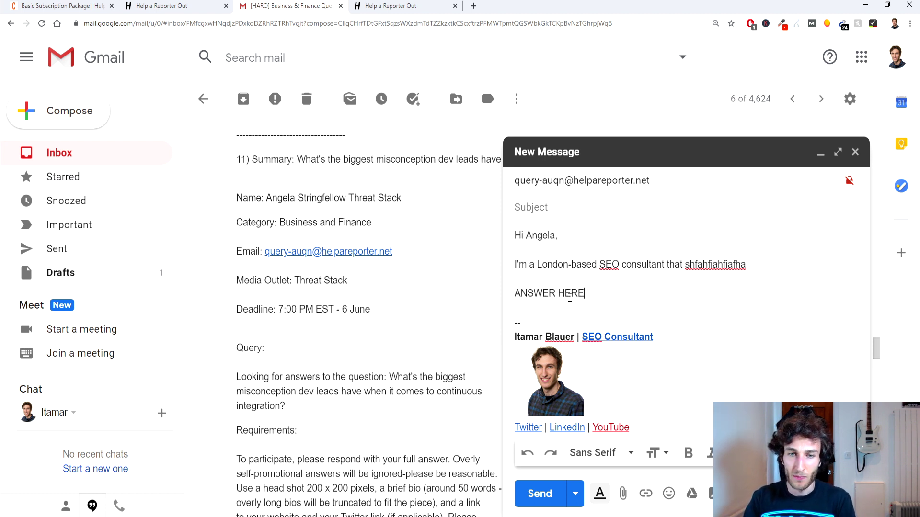
pyautogui.press('Return')
pyautogui.press('Return')
pyautogui.write('I wou')
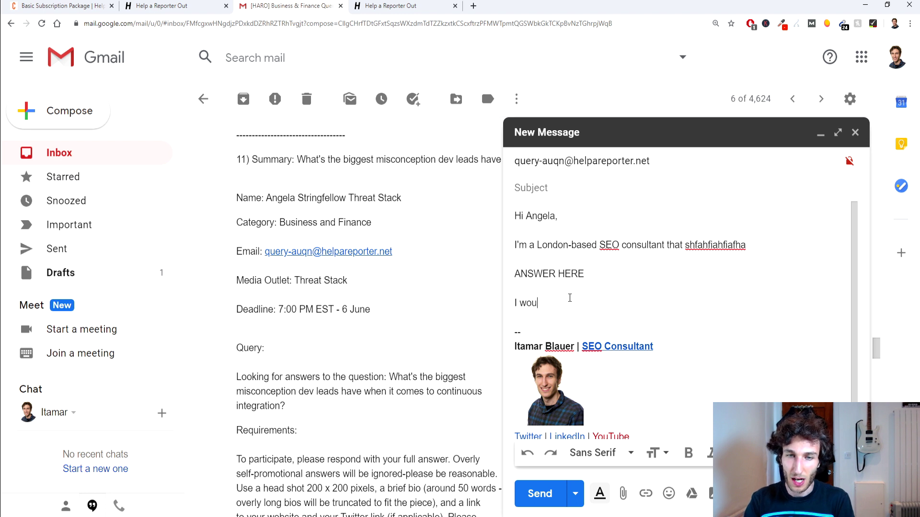
pyautogui.write('ld really appreciate ')
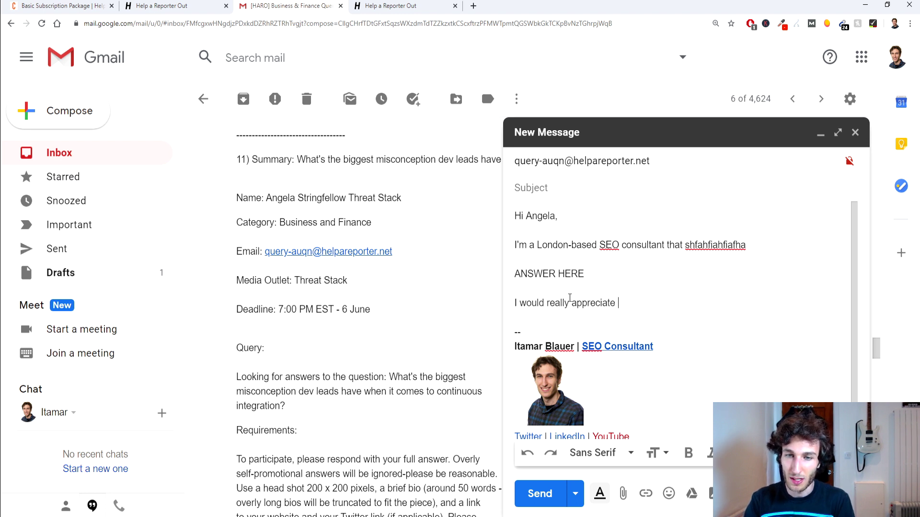
pyautogui.write('if your')
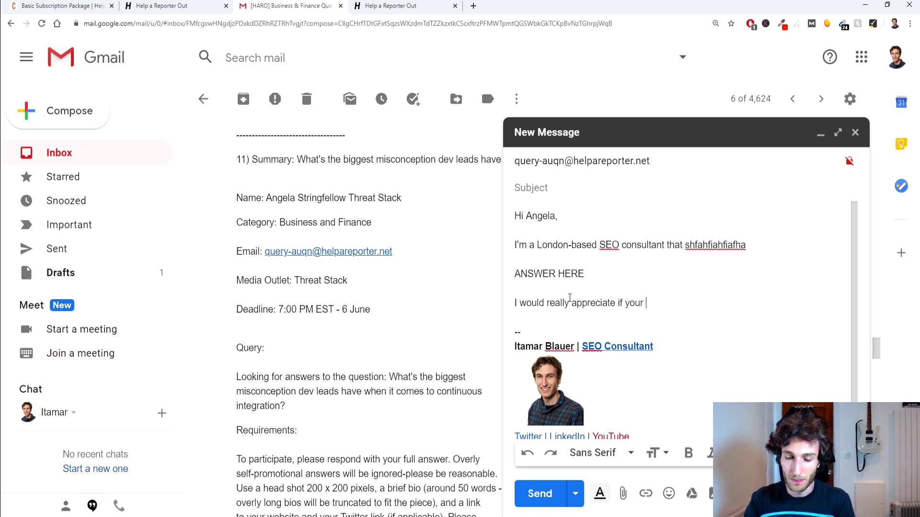
pyautogui.press('BackSpace')
pyautogui.press('BackSpace')
pyautogui.press('BackSpace')
pyautogui.press('BackSpace')
pyautogui.write('my insights ca')
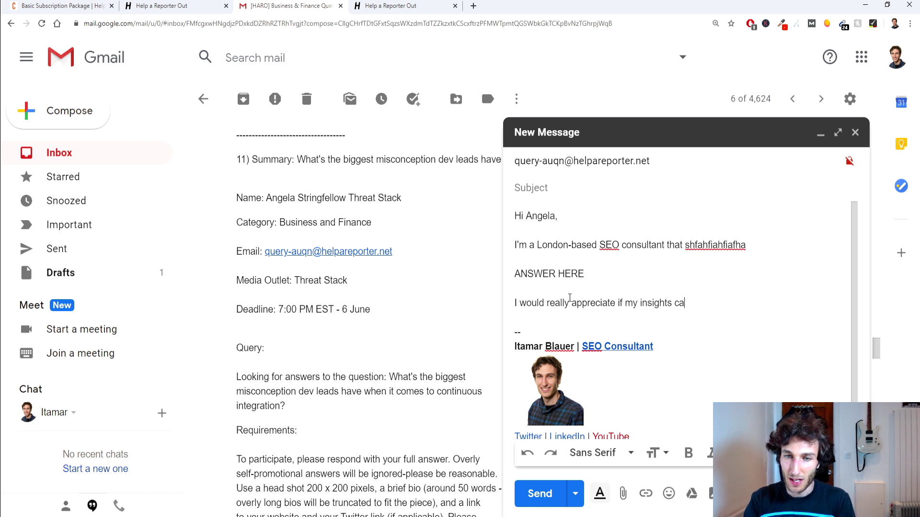
pyautogui.write('n be included ')
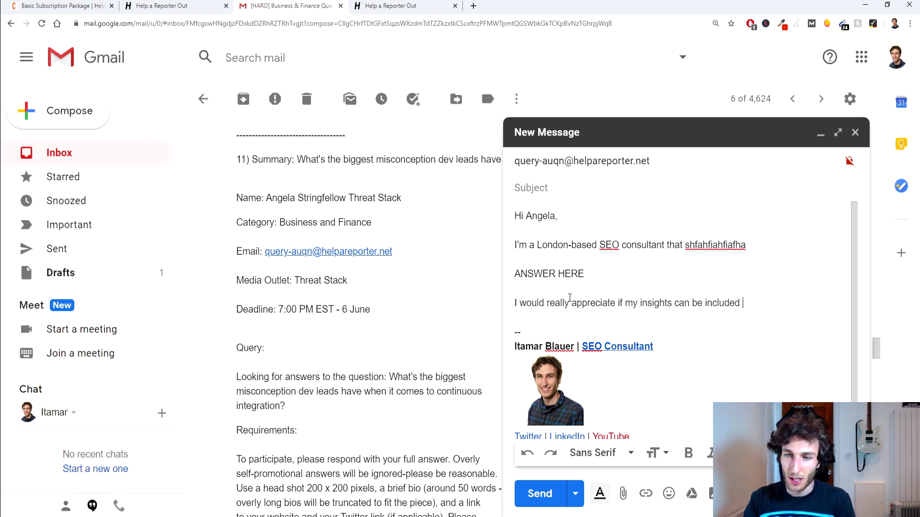
pyautogui.write('in your article. My')
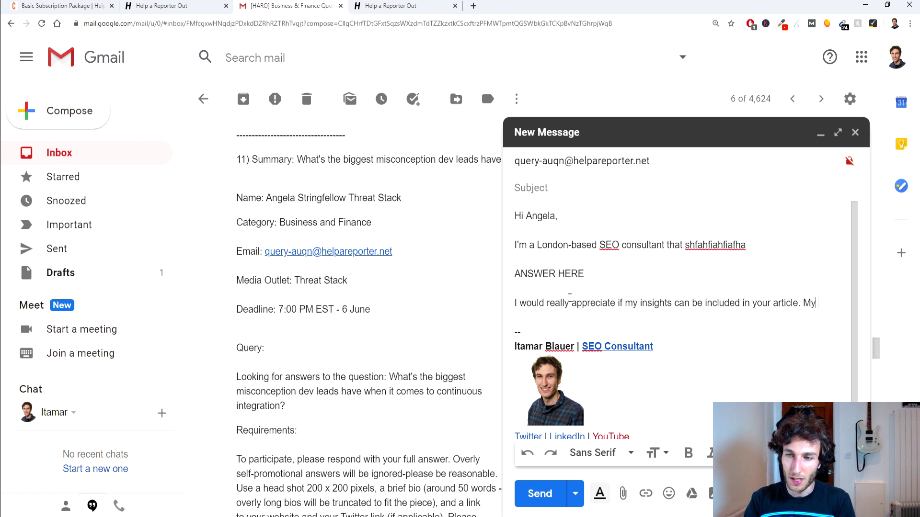
pyautogui.write(' details are below')
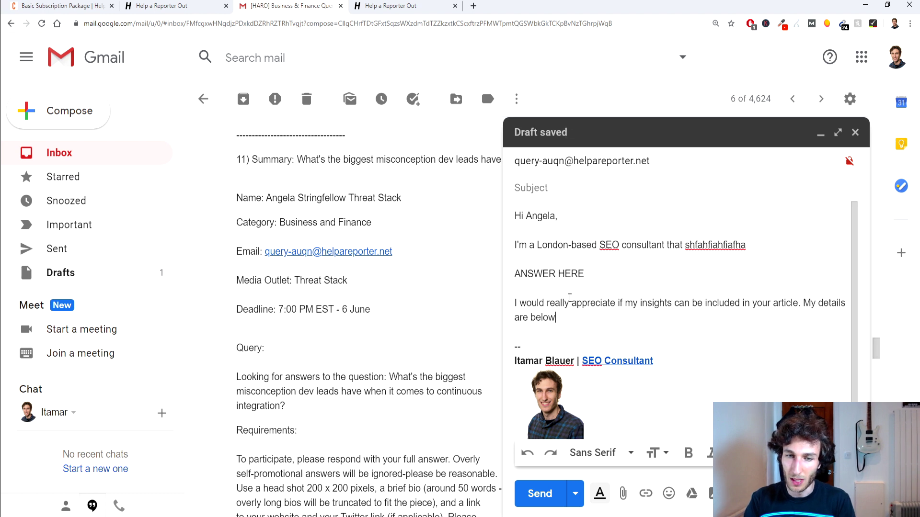
pyautogui.write(':')
pyautogui.press('Return')
pyautogui.press('Return')
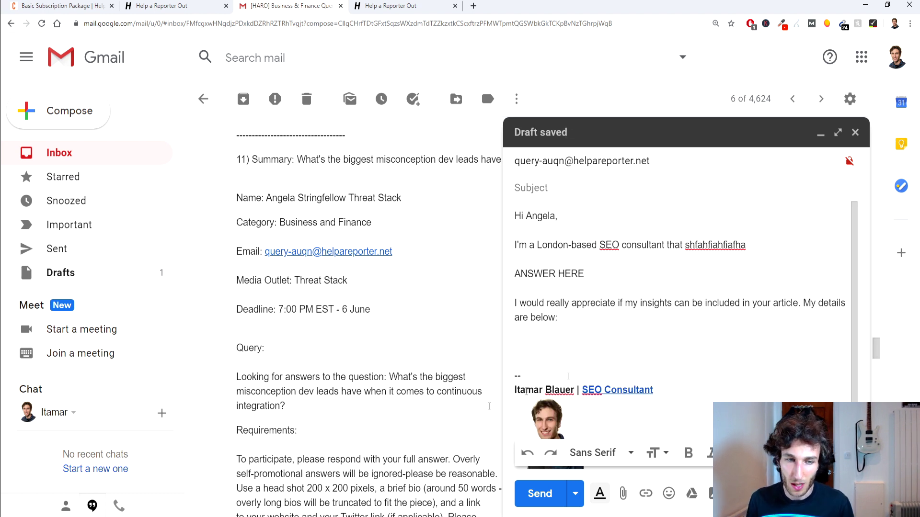
# Select and delete the signature block from the draft.
pyautogui.scroll(-3, 388, 374)
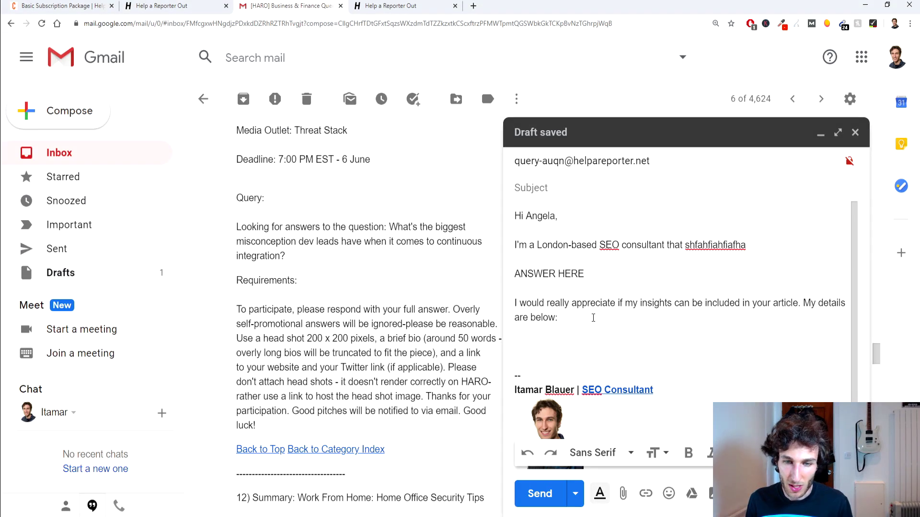
pyautogui.scroll(-1, 593, 318)
pyautogui.moveTo(554, 310)
pyautogui.mouseDown()
pyautogui.moveTo(552, 319)
pyautogui.moveTo(738, 402)
pyautogui.moveTo(709, 425)
pyautogui.mouseUp()
pyautogui.press('BackSpace')
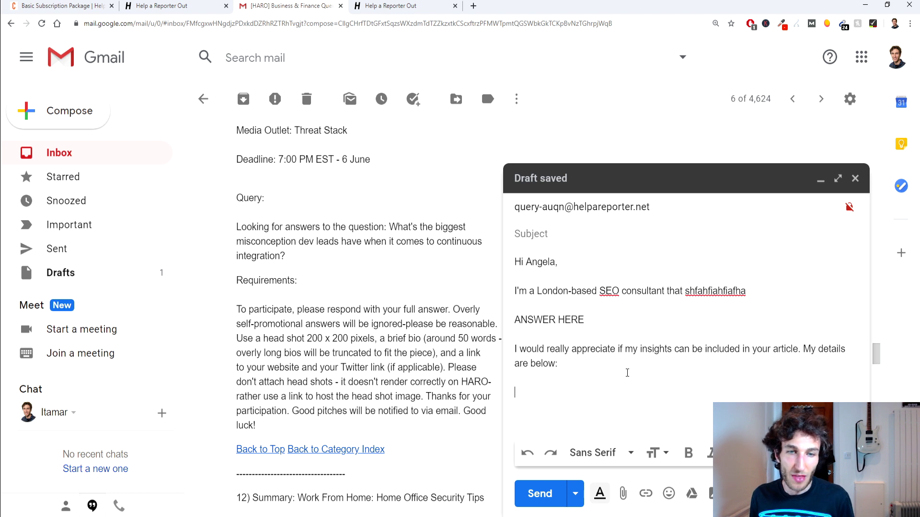
# Add 'Headshot: URL' and 'Bio: BIO HERE' below the closing line.
pyautogui.click(383, 293)
pyautogui.keyDown('shift'); pyautogui.click(410, 324); pyautogui.keyUp('shift')
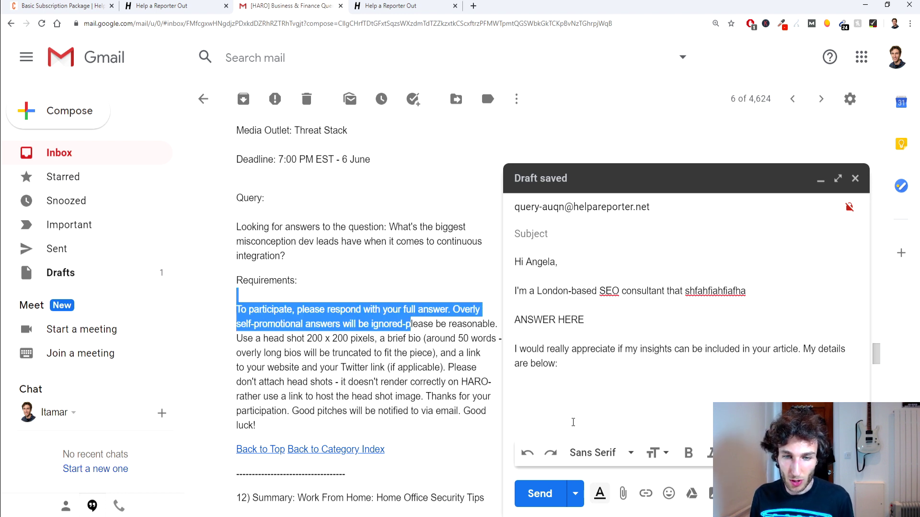
pyautogui.click(565, 401)
pyautogui.write('Heads')
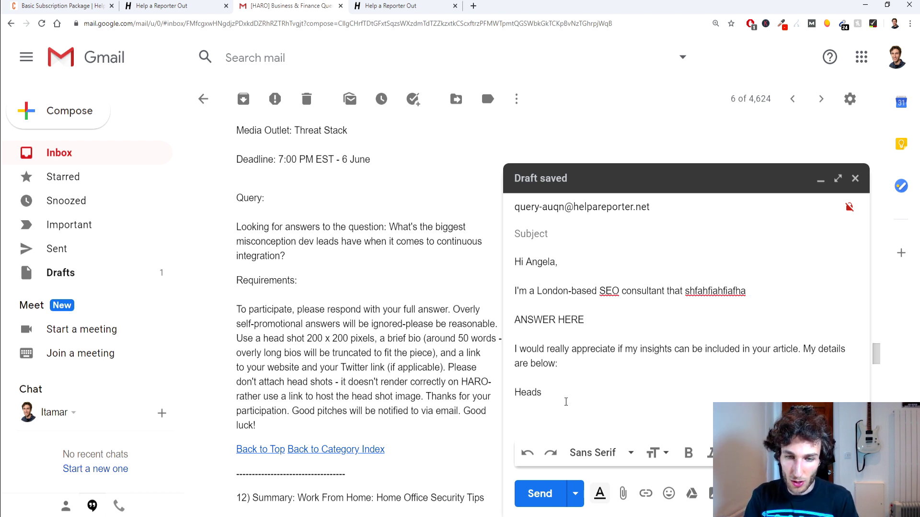
pyautogui.write('hot: URL  ')
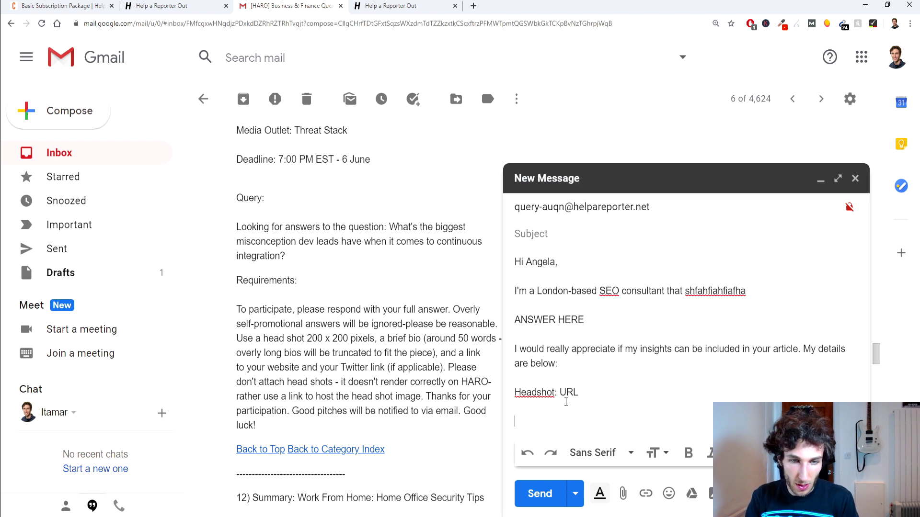
pyautogui.write('Bio: BIO HERE')
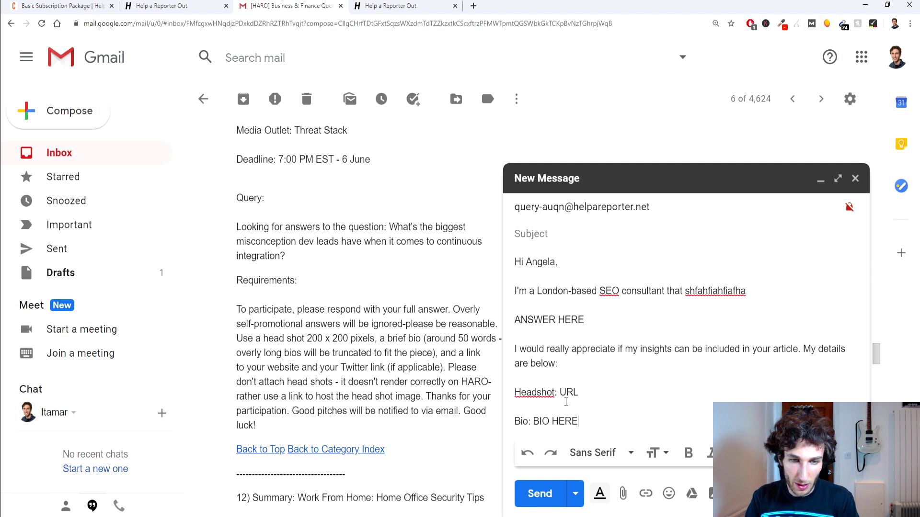
pyautogui.press('Return')
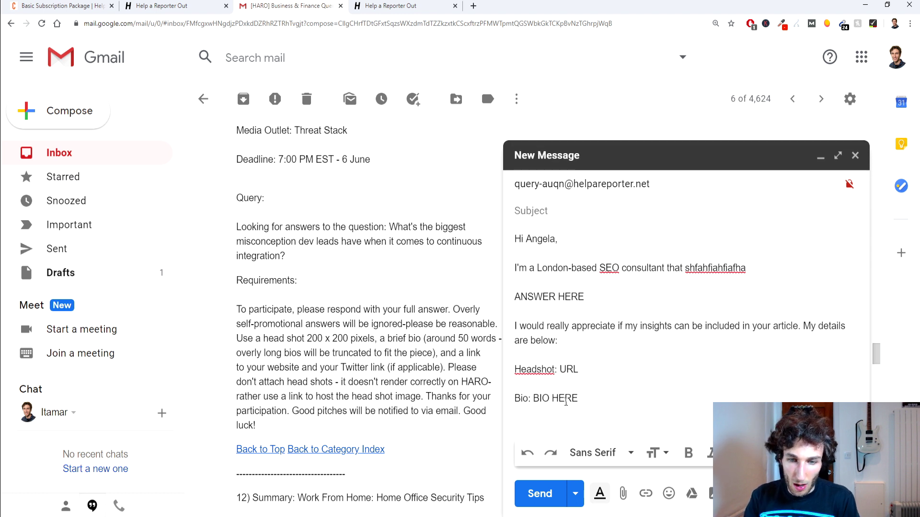
# Add 'Website URL: LINK HERE' and 'Twitter link: TWITTER LINK HERE' lines.
pyautogui.write('Website URL :')
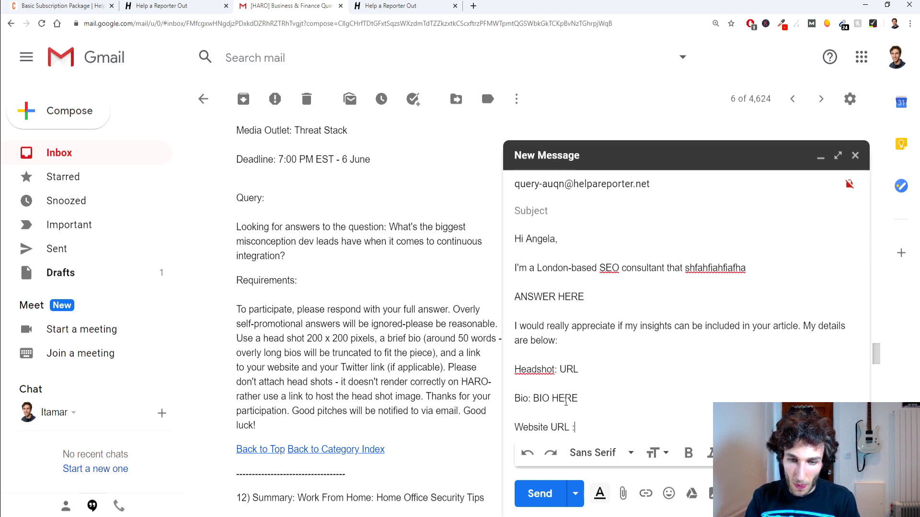
pyautogui.write('LINK HERE')
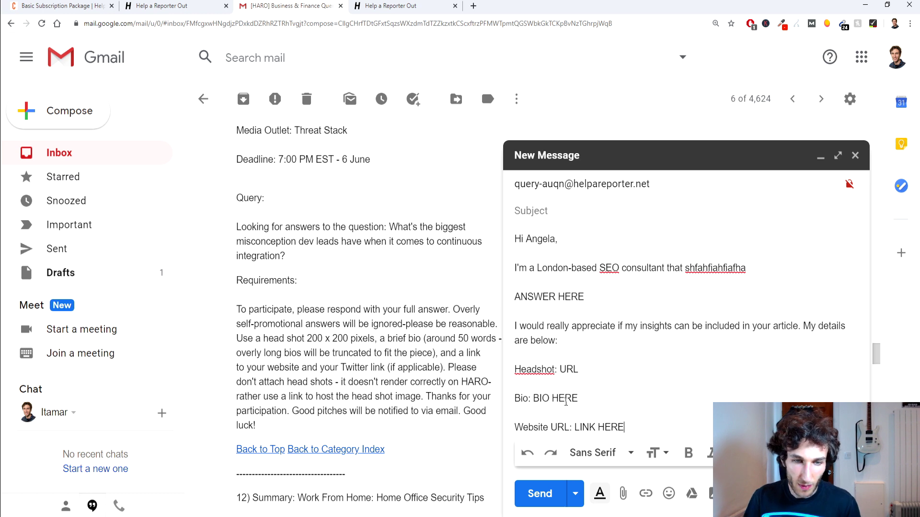
pyautogui.press('Return')
pyautogui.write('Twit')
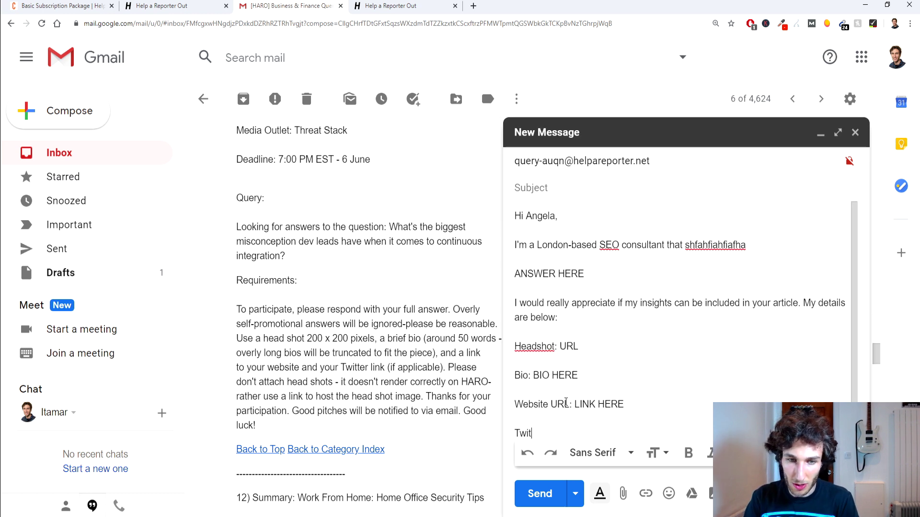
pyautogui.write('ter link: ')
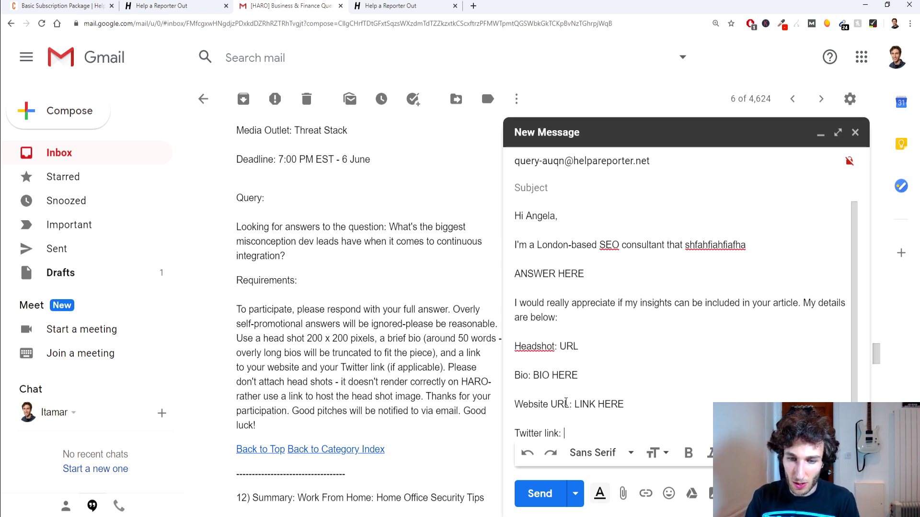
pyautogui.write('TWITTER LINK EHRE')
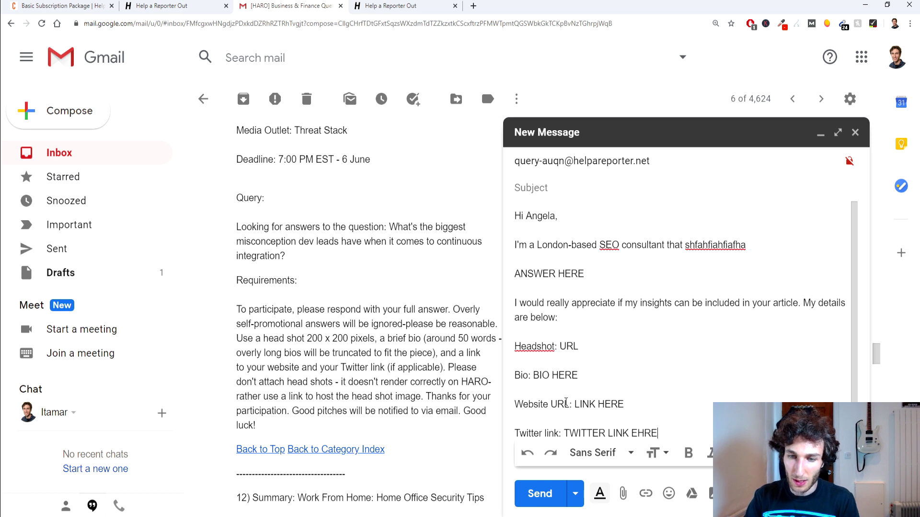
pyautogui.press('BackSpace')
pyautogui.press('BackSpace')
pyautogui.press('BackSpace')
pyautogui.press('BackSpace')
pyautogui.write('HERE')
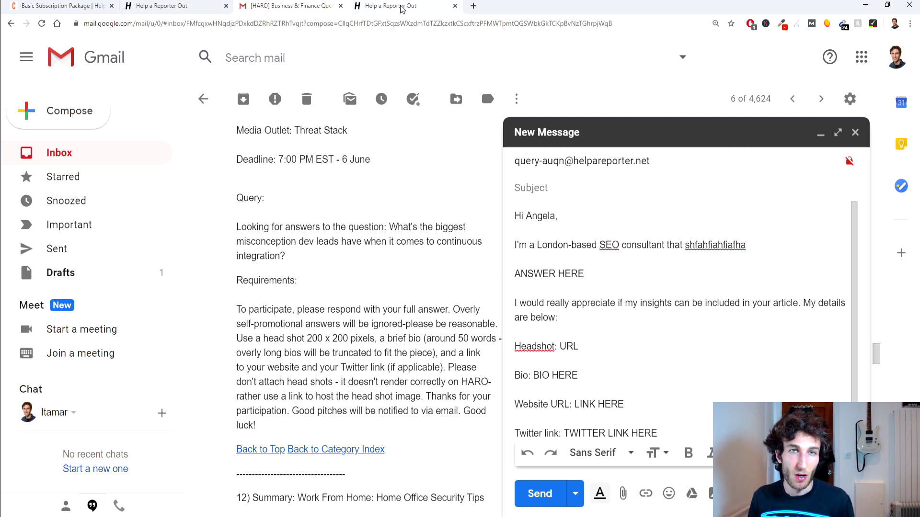
pyautogui.click(388, 12)
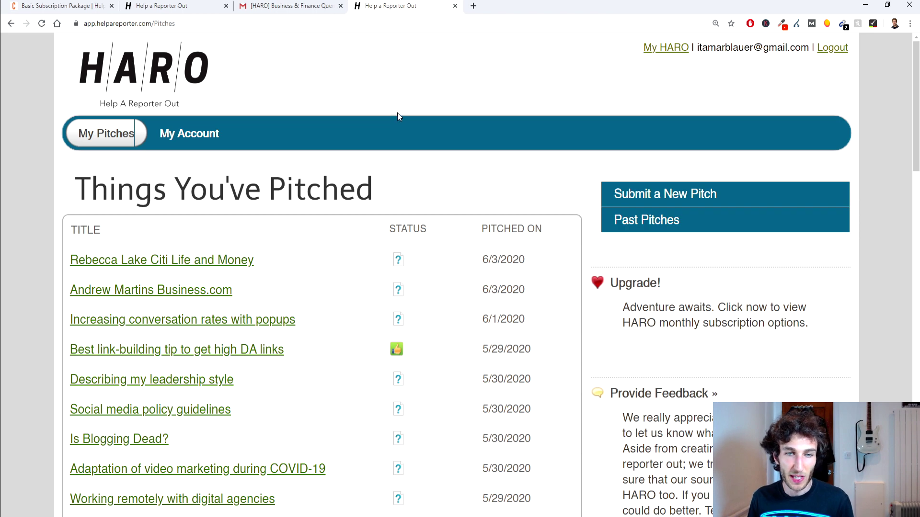
# Scroll through the April–June 2020 pitch history, including two accepted pitches, and return to the top.
pyautogui.scroll(-1, 398, 125)
pyautogui.scroll(1, 422, 118)
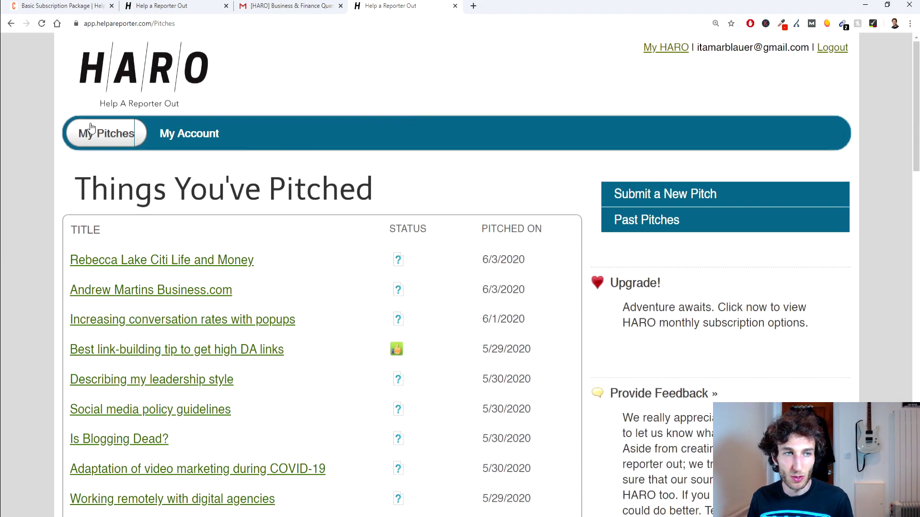
pyautogui.scroll(-2, 416, 164)
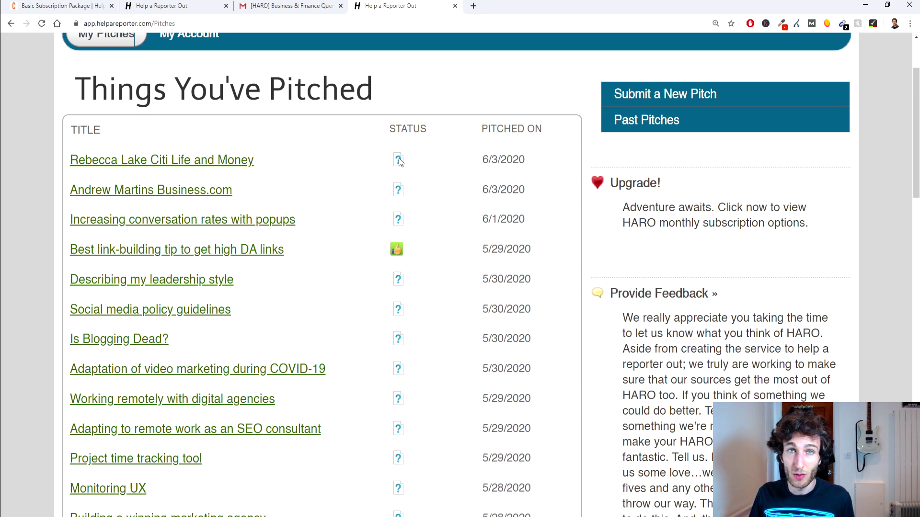
pyautogui.scroll(-8, 399, 161)
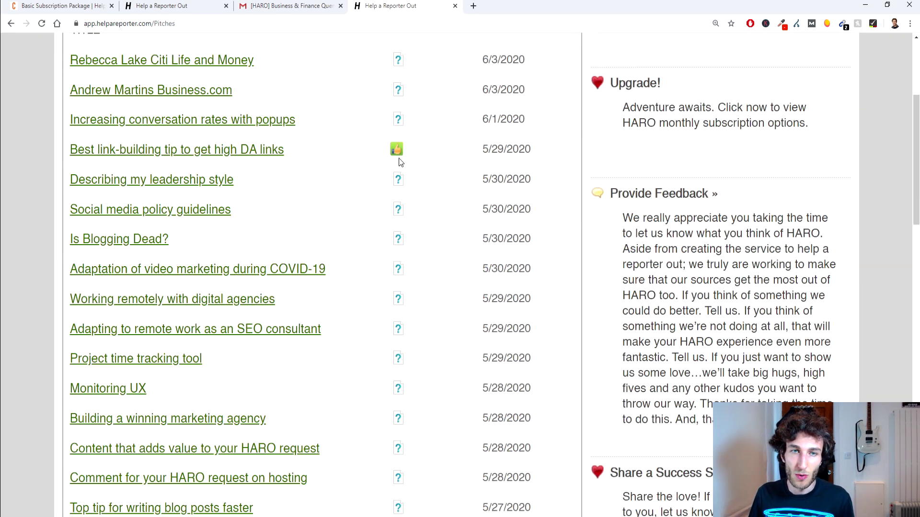
pyautogui.scroll(-11, 402, 160)
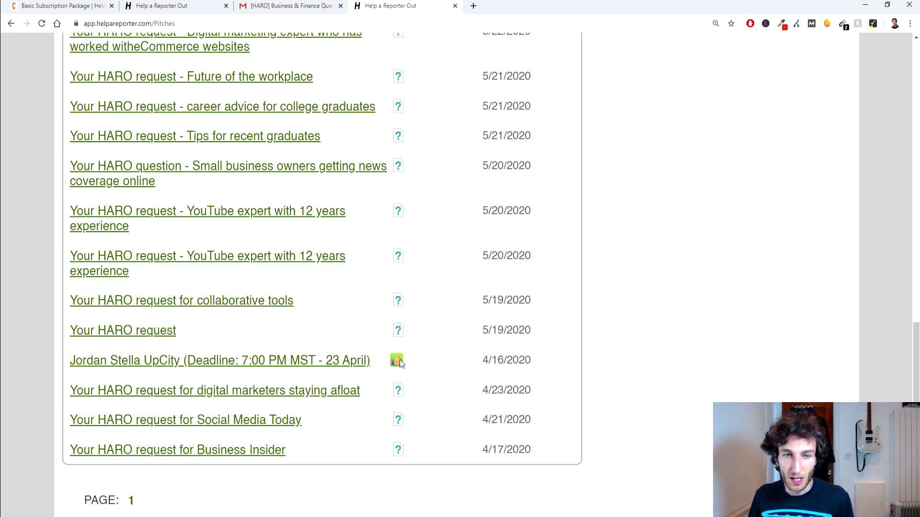
pyautogui.scroll(7, 400, 364)
pyautogui.scroll(14, 400, 364)
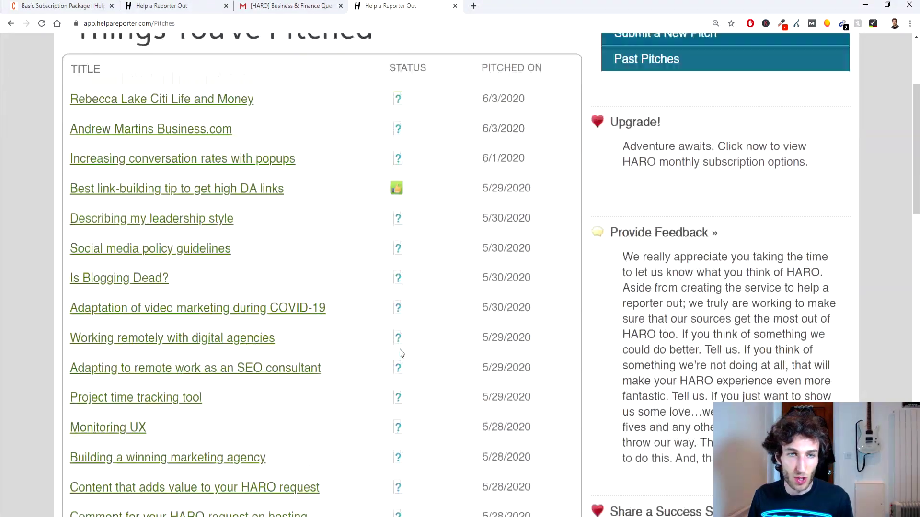